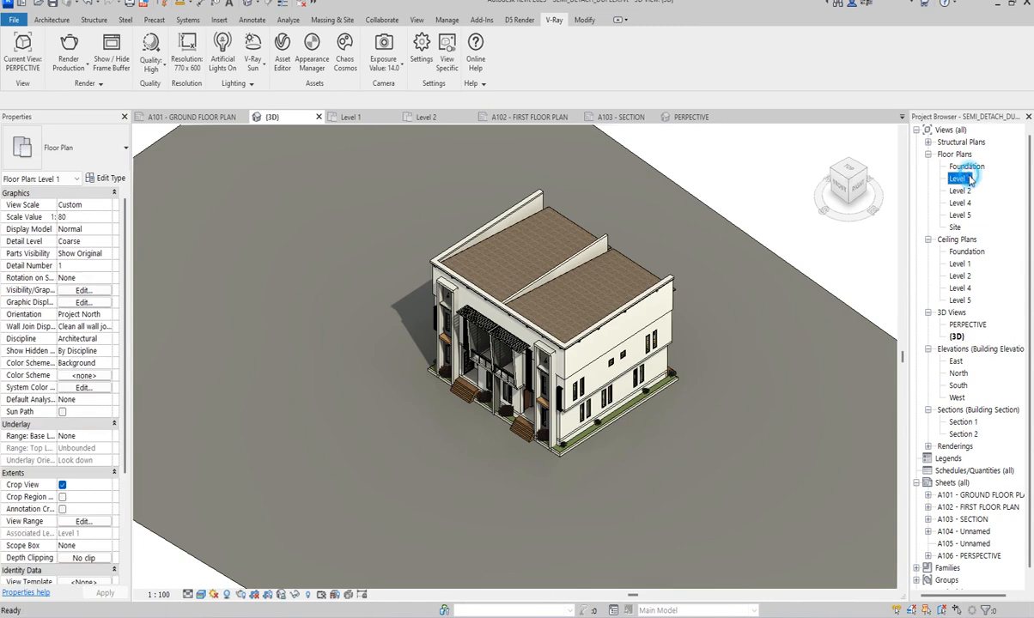
# - Open the Level 1 floor plan and examine its rooms, walls and grid lines
pyautogui.scroll(2, 596, 383)
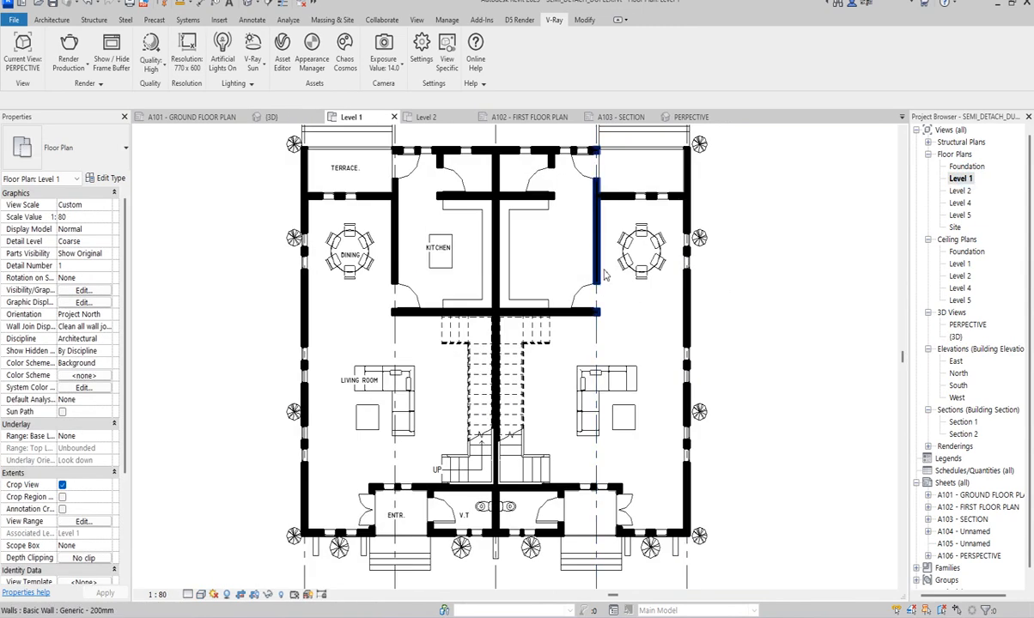
pyautogui.scroll(-3, 623, 275)
pyautogui.scroll(1, 654, 245)
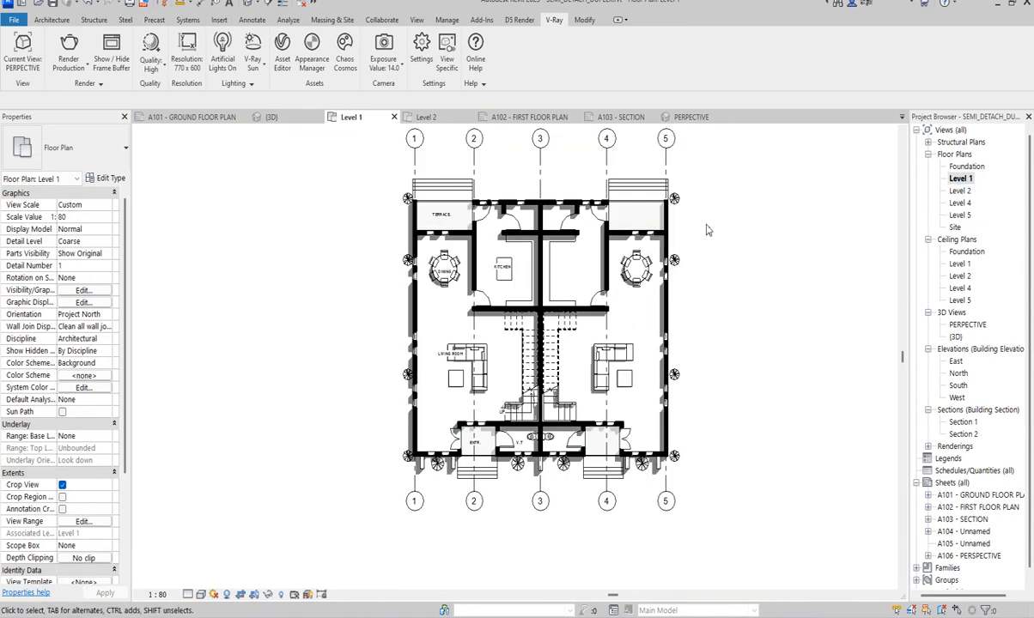
pyautogui.scroll(-1, 442, 376)
pyautogui.scroll(2, 438, 378)
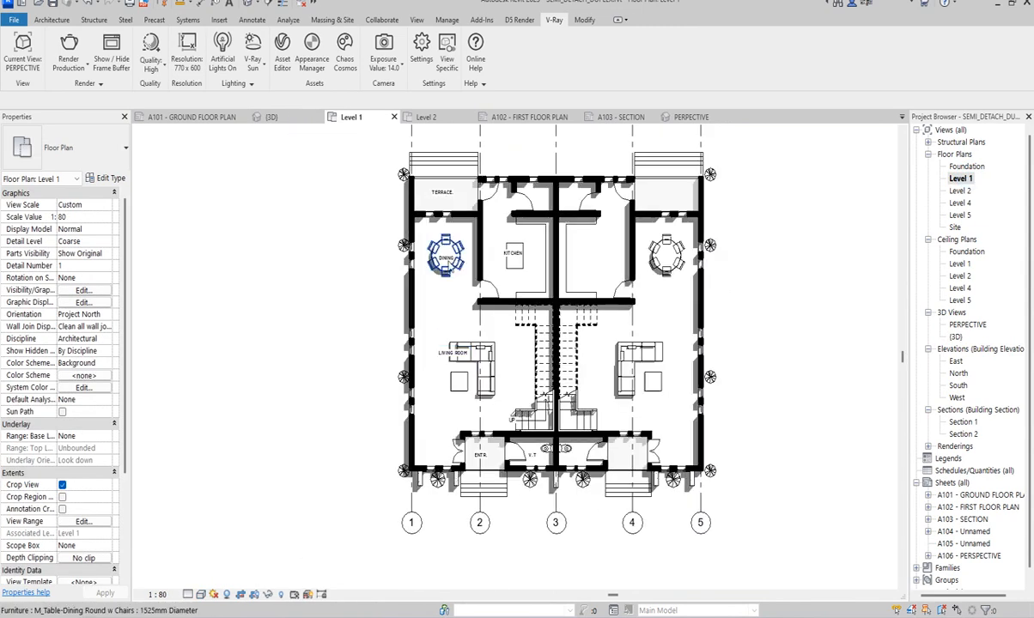
pyautogui.scroll(2, 510, 249)
pyautogui.scroll(-2, 511, 249)
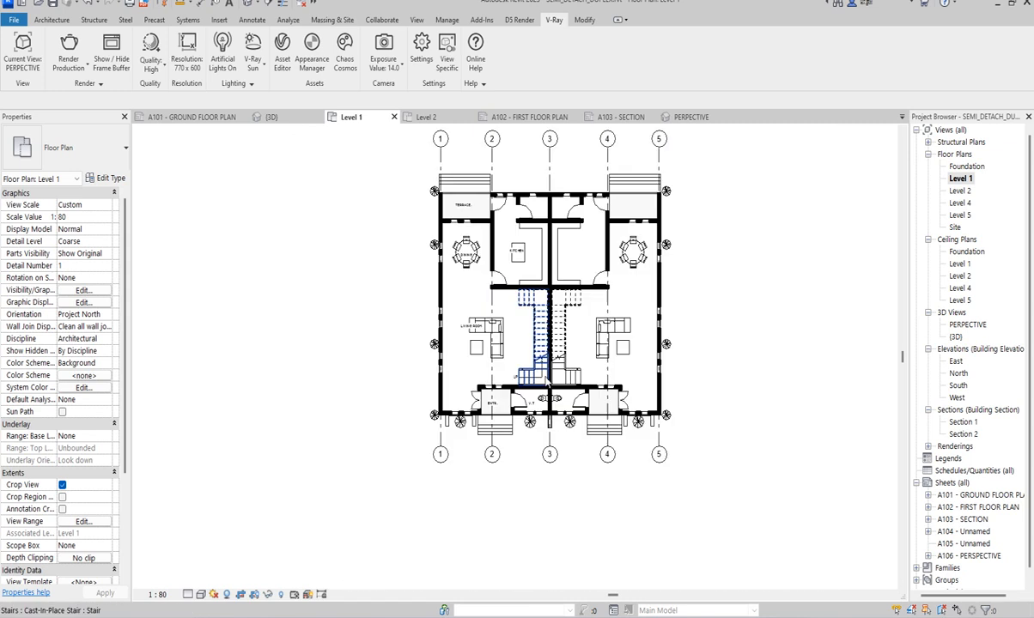
pyautogui.scroll(2, 439, 296)
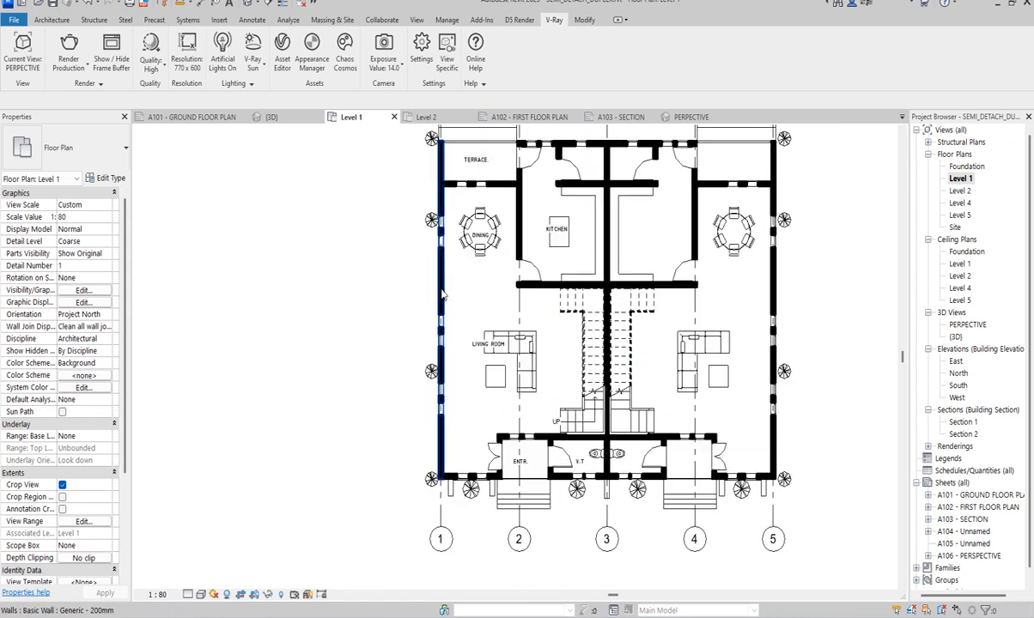
pyautogui.scroll(-3, 418, 330)
pyautogui.scroll(1, 507, 326)
pyautogui.scroll(1, 524, 334)
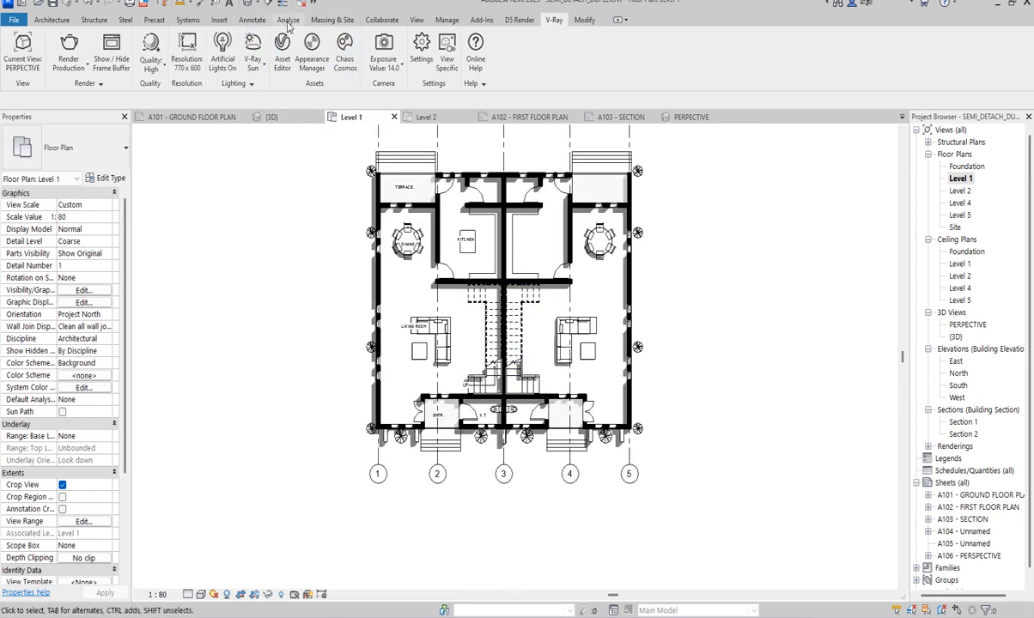
pyautogui.scroll(-2, 460, 356)
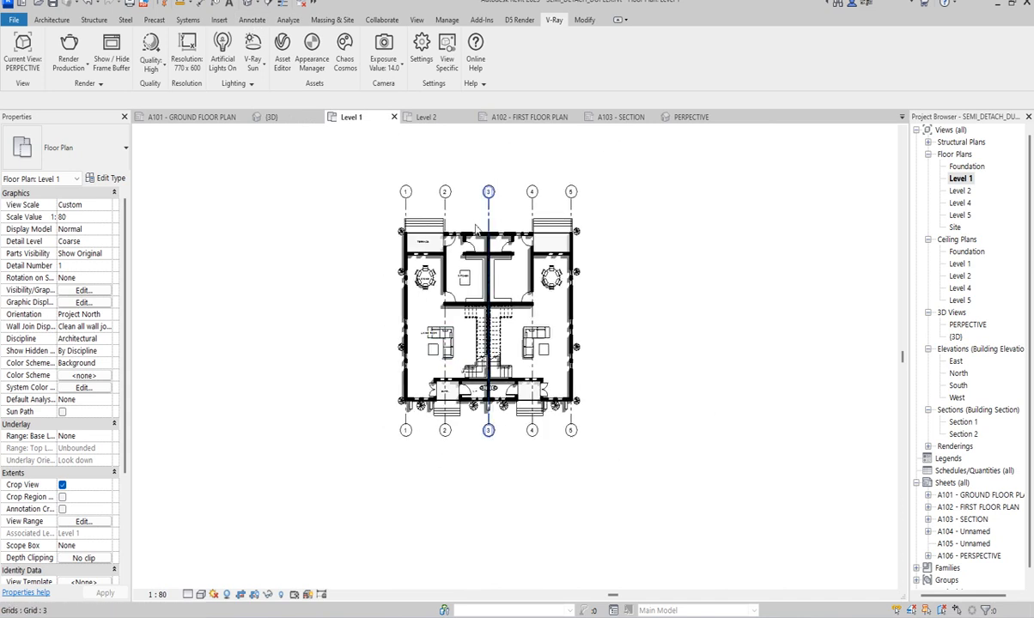
# - Add an aligned dimension string across grids 1, 2 and 3 above the terrace and kitchen side of the plan
pyautogui.click(252, 20)
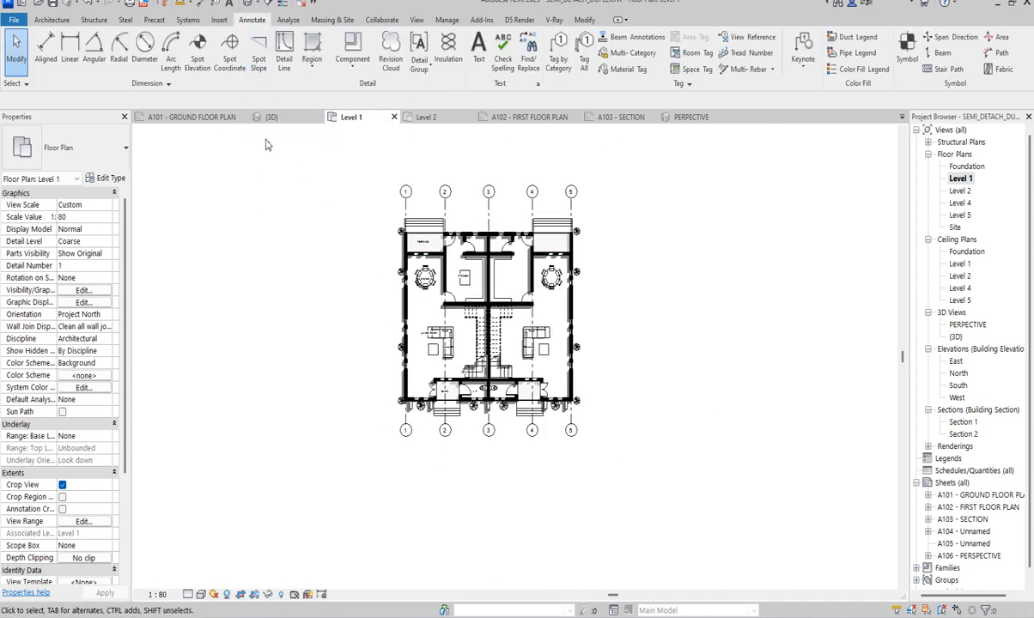
pyautogui.click(46, 47)
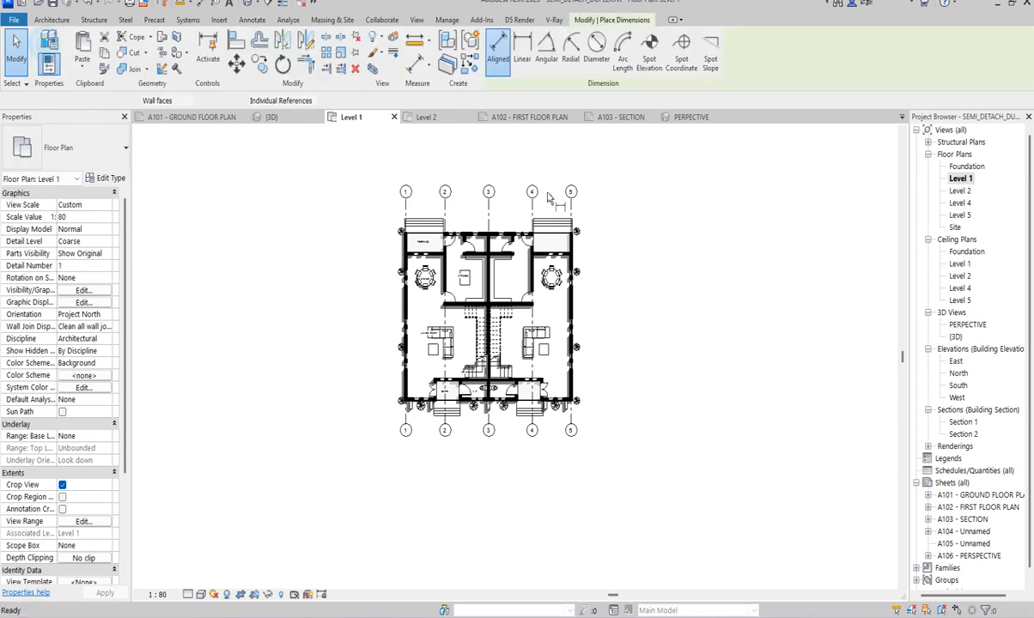
pyautogui.scroll(2, 413, 214)
pyautogui.click(403, 204)
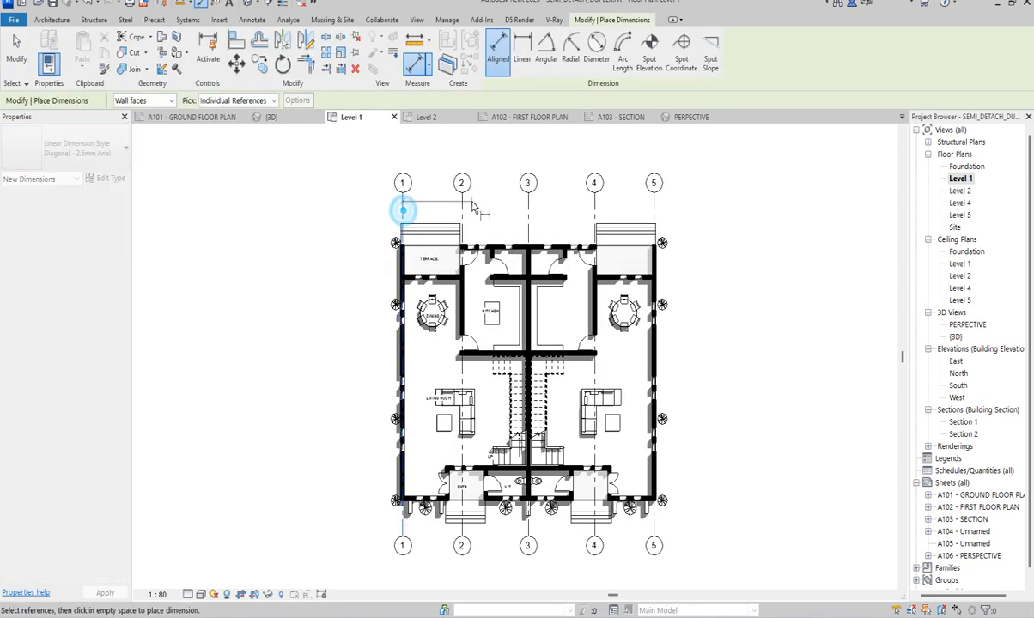
pyautogui.click(462, 210)
pyautogui.click(528, 212)
pyautogui.scroll(2, 498, 213)
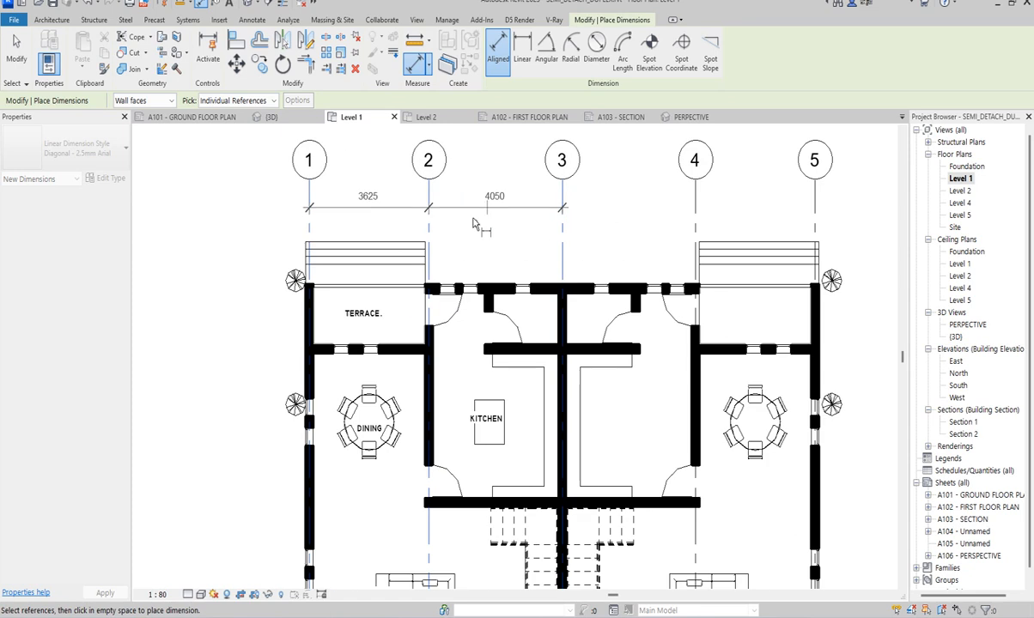
pyautogui.click(472, 219)
# - Dimension the distance between the exterior wall above the kitchen and the kitchen's upper wall
pyautogui.scroll(-4, 478, 225)
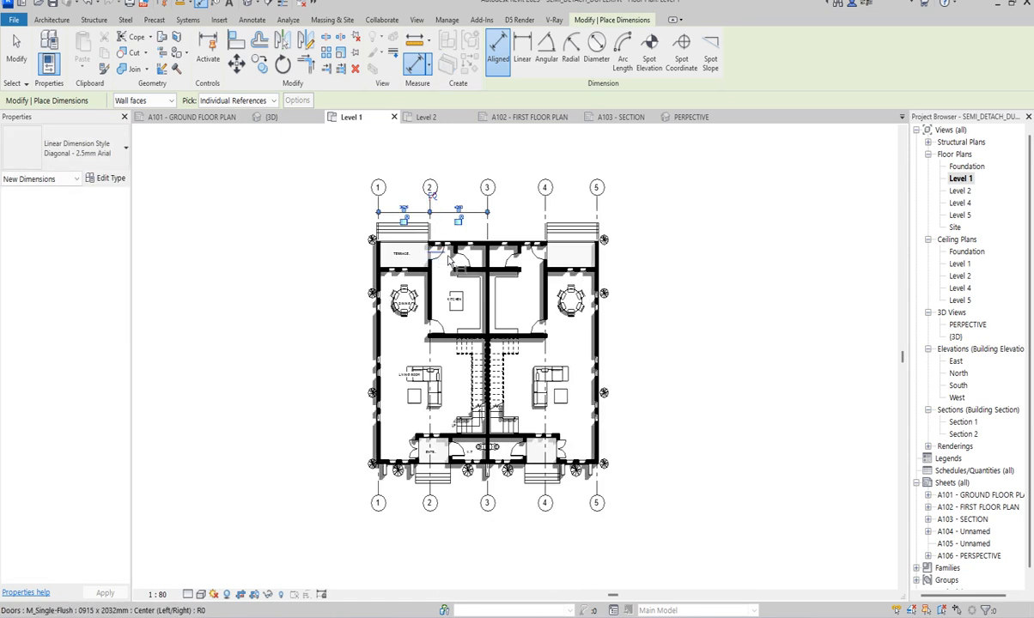
pyautogui.scroll(3, 486, 236)
pyautogui.click(469, 231)
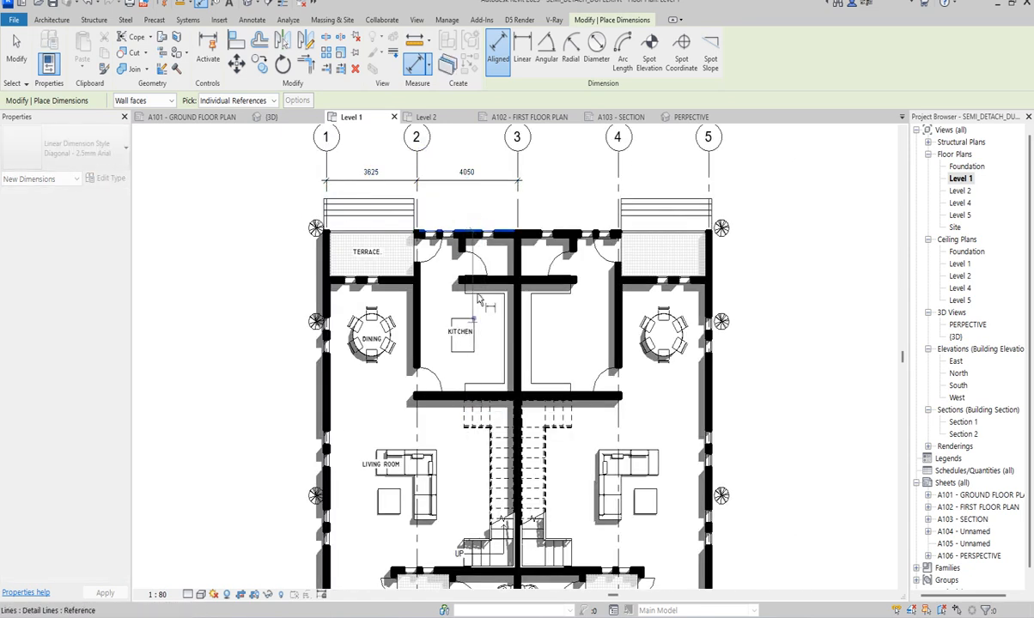
pyautogui.click(496, 275)
pyautogui.scroll(4, 495, 263)
pyautogui.click(499, 253)
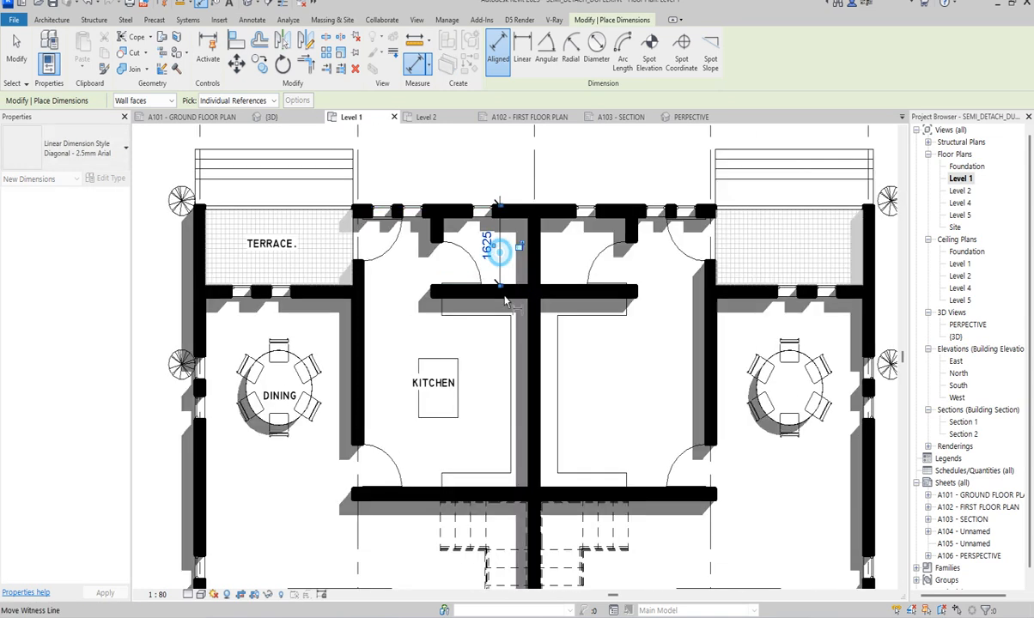
# - Dimension the length and width of the kitchen between its inner wall faces
pyautogui.click(507, 301)
pyautogui.scroll(-3, 496, 365)
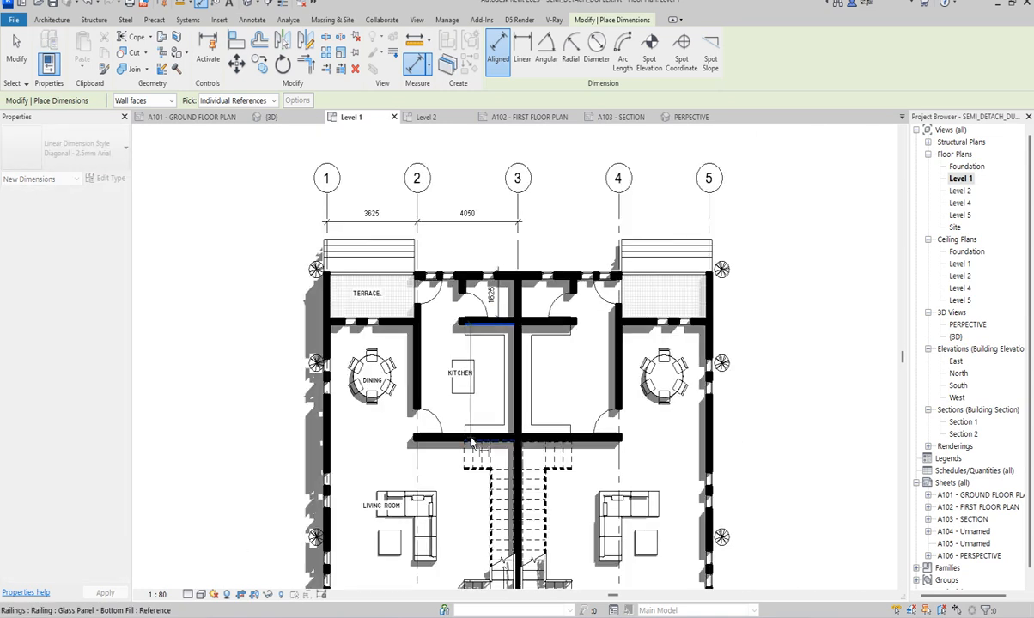
pyautogui.click(453, 438)
pyautogui.scroll(4, 481, 399)
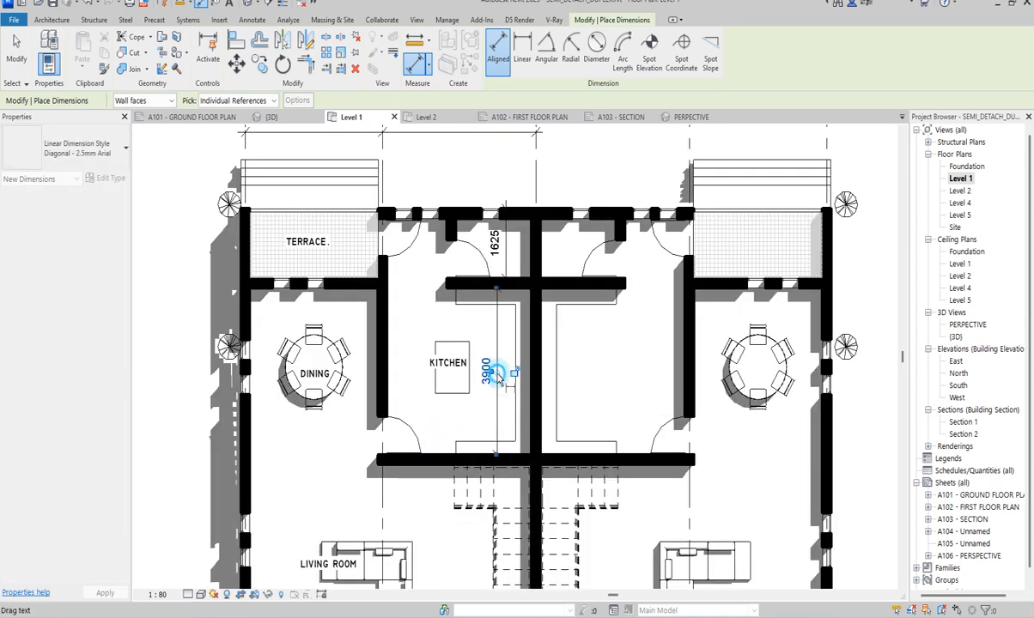
pyautogui.click(496, 378)
pyautogui.click(380, 408)
pyautogui.click(525, 408)
pyautogui.click(503, 420)
# - Set aligned dimensions to pick Entire Walls, with Openings by Widths and Intersecting Walls as references
pyautogui.scroll(-3, 467, 305)
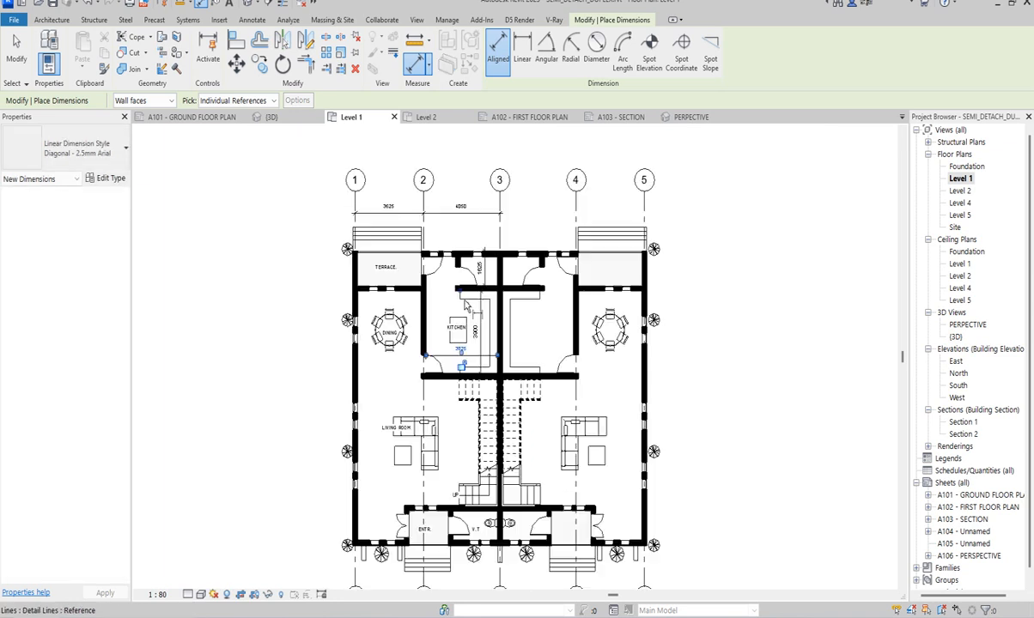
pyautogui.scroll(-1, 465, 304)
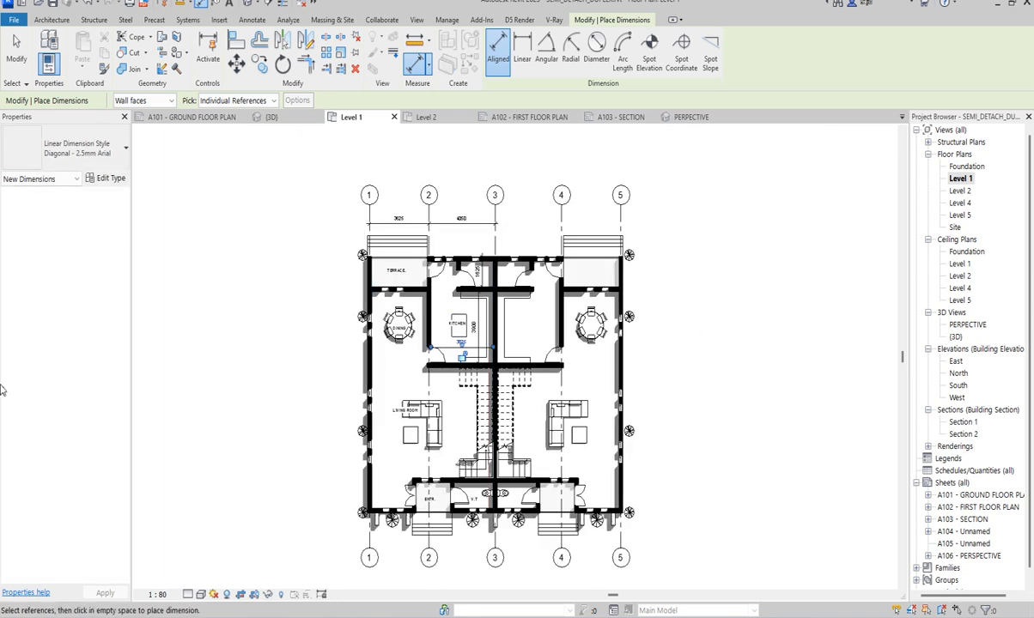
pyautogui.click(274, 101)
pyautogui.click(236, 122)
pyautogui.click(297, 102)
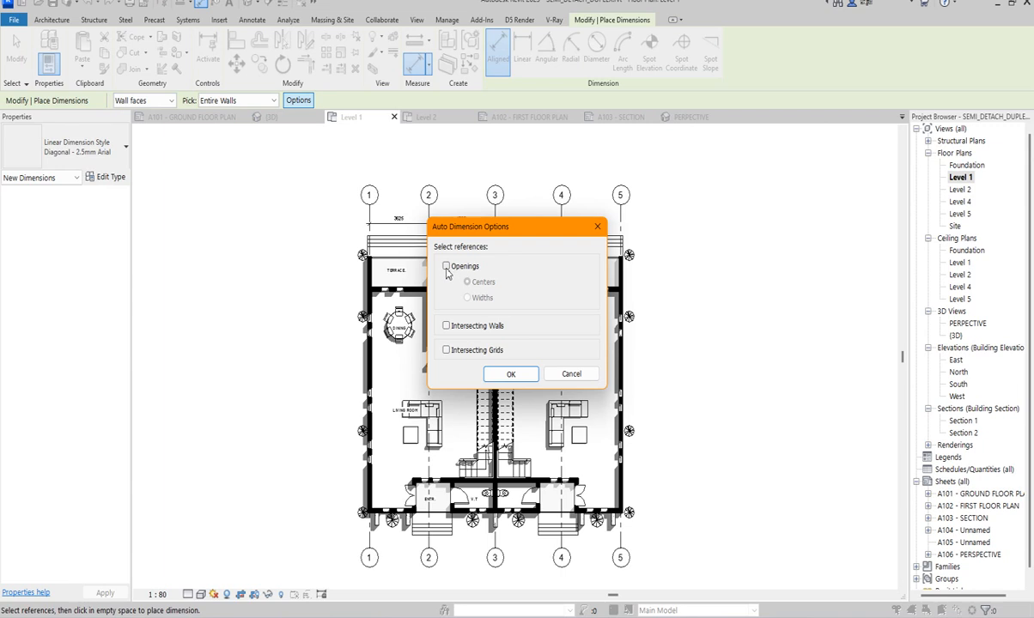
pyautogui.click(447, 268)
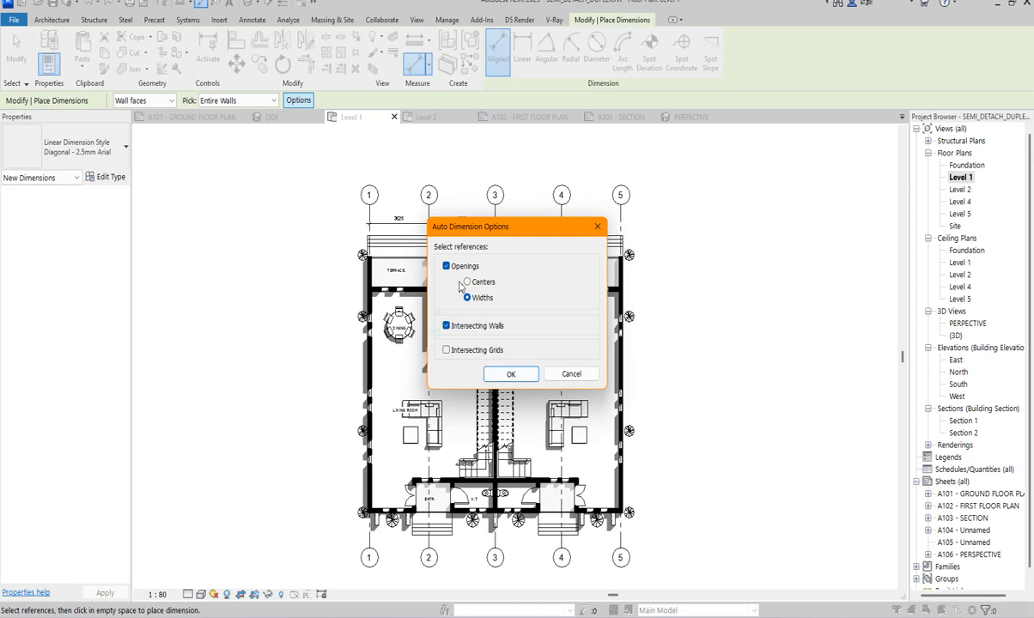
pyautogui.click(510, 374)
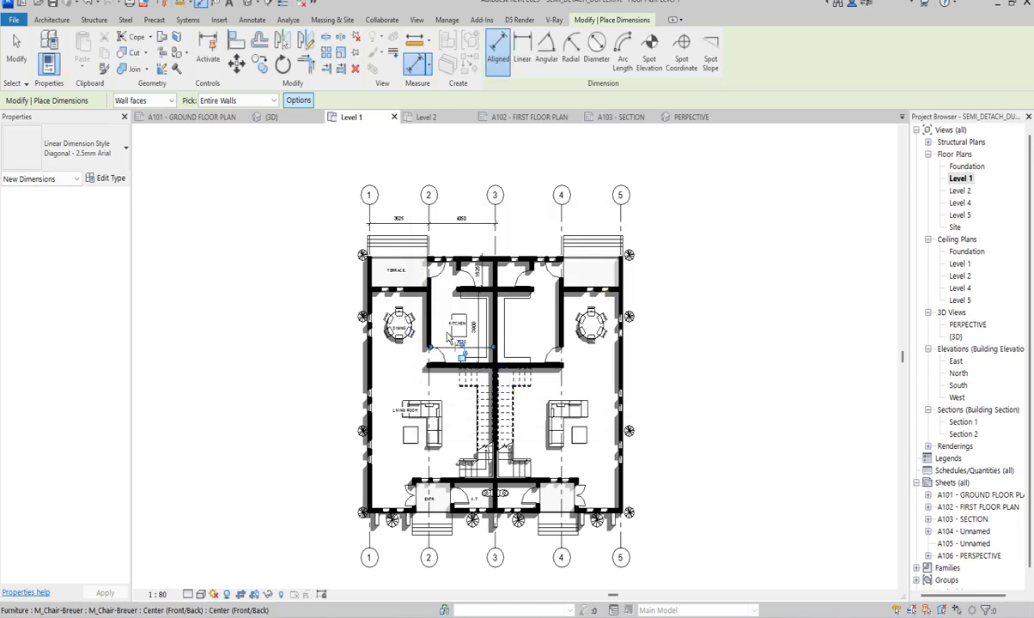
# - Place an automatic dimension string outside the exterior wall on grid 5 and end the dimension command
pyautogui.click(617, 351)
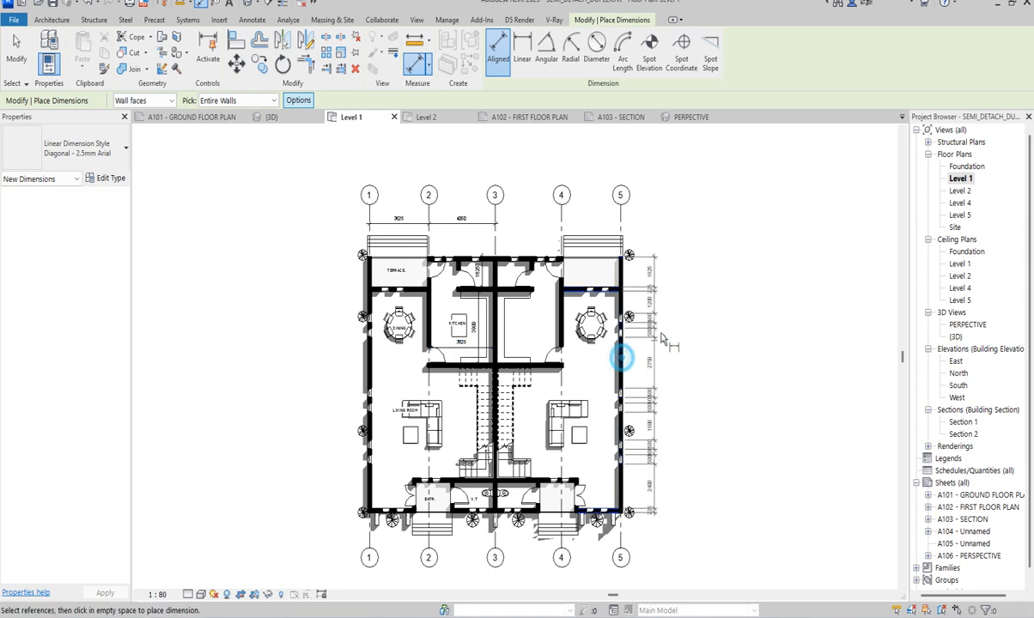
pyautogui.click(662, 340)
pyautogui.scroll(3, 660, 330)
pyautogui.click(653, 323)
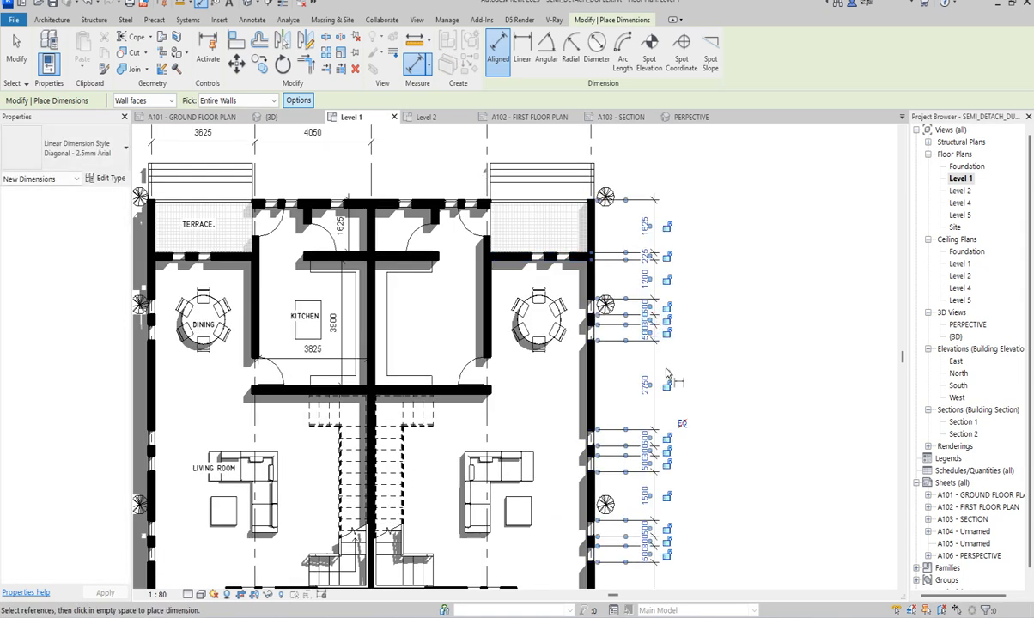
pyautogui.scroll(1, 666, 368)
pyautogui.scroll(-2, 665, 327)
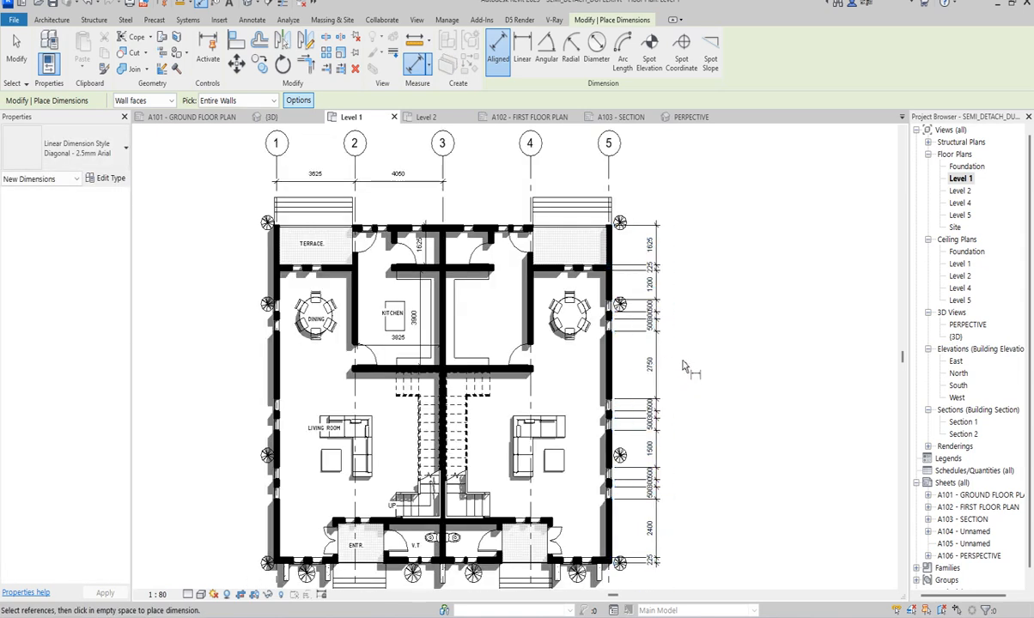
pyautogui.scroll(3, 662, 365)
pyautogui.rightClick(664, 312)
pyautogui.click(706, 318)
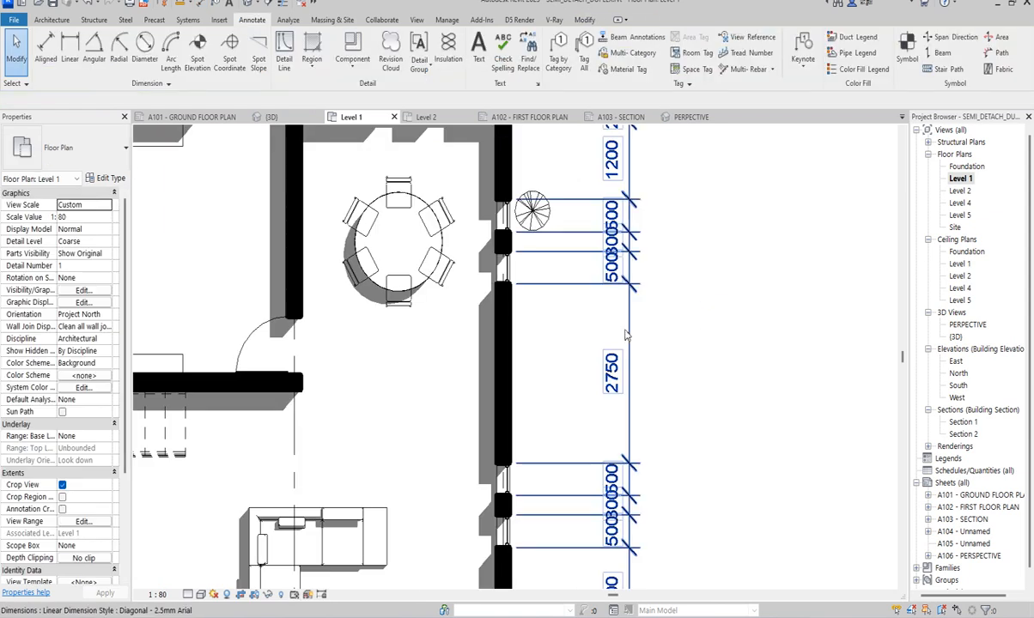
# - Pull the 500 text of the second dining room window off the grid 5 wall's dimension line, toward the wall
pyautogui.click(620, 325)
pyautogui.moveTo(620, 273); pyautogui.dragTo(571, 268)
pyautogui.scroll(-2, 636, 266)
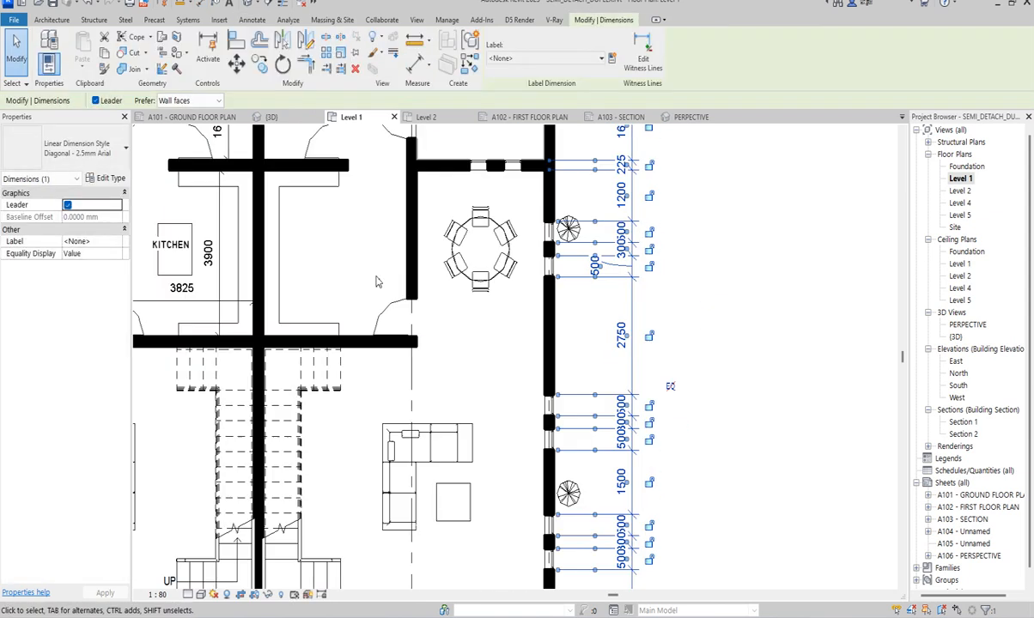
# - Set the text size of the Diagonal - 2.5mm Arial dimension type to 1.5 mm
pyautogui.click(107, 177)
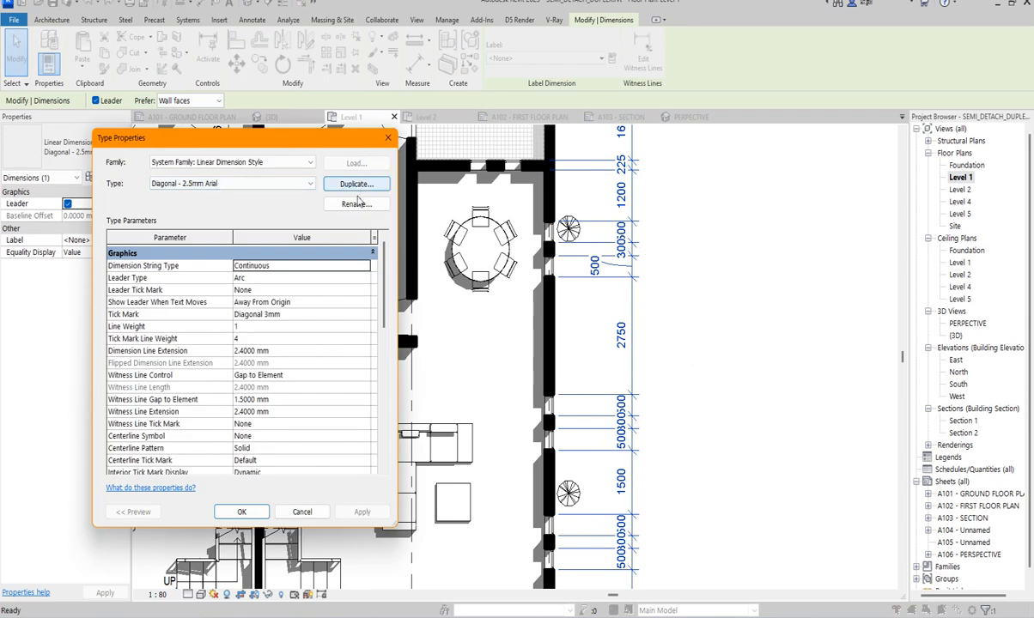
pyautogui.scroll(-5, 270, 412)
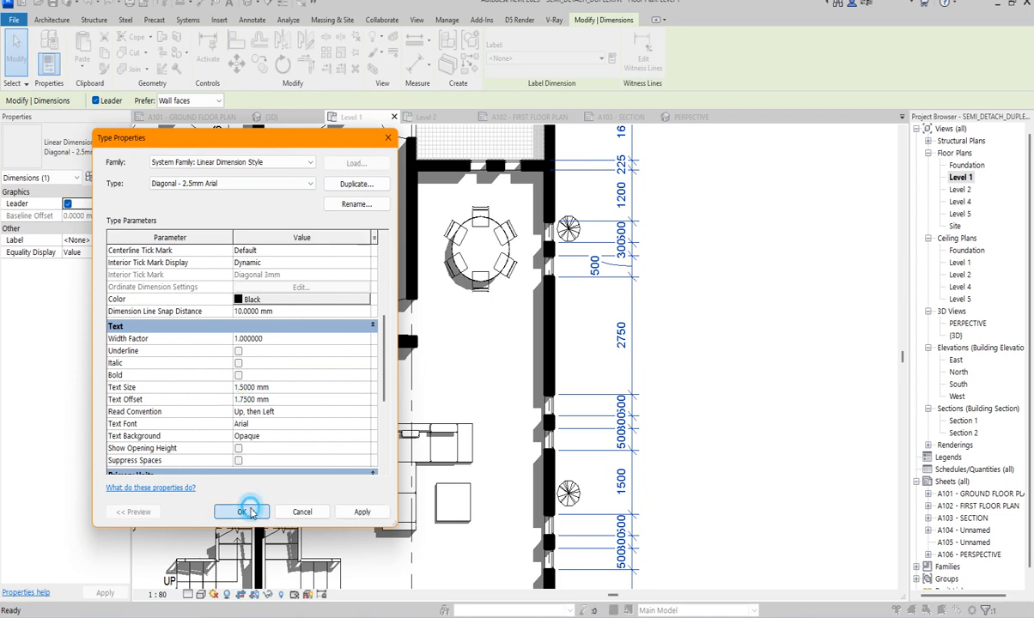
pyautogui.click(241, 511)
pyautogui.scroll(3, 653, 326)
pyautogui.scroll(1, 671, 323)
pyautogui.click(694, 319)
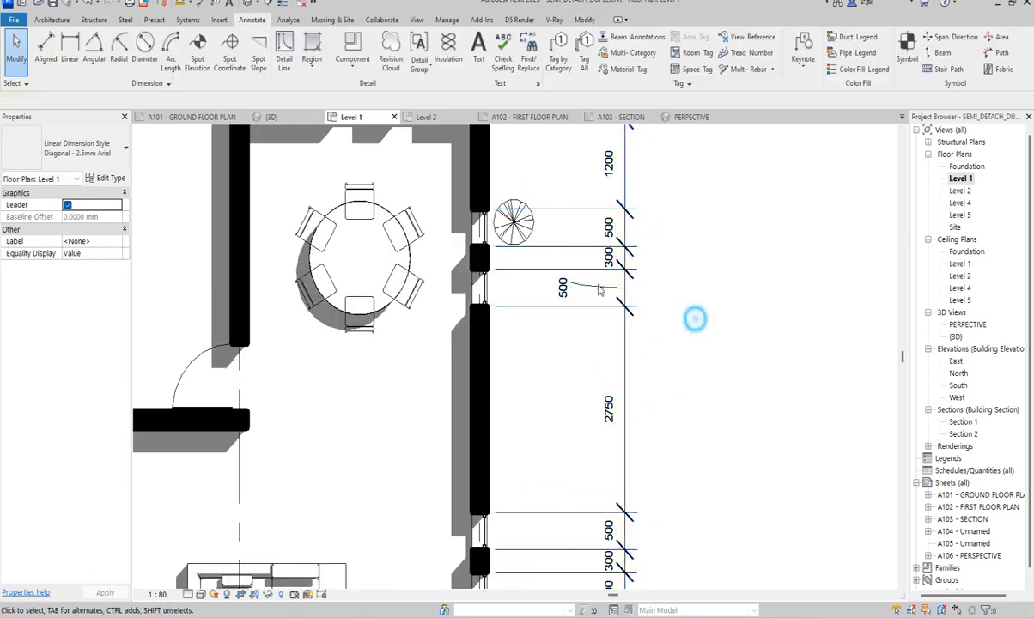
pyautogui.scroll(-4, 617, 307)
pyautogui.scroll(-5, 626, 283)
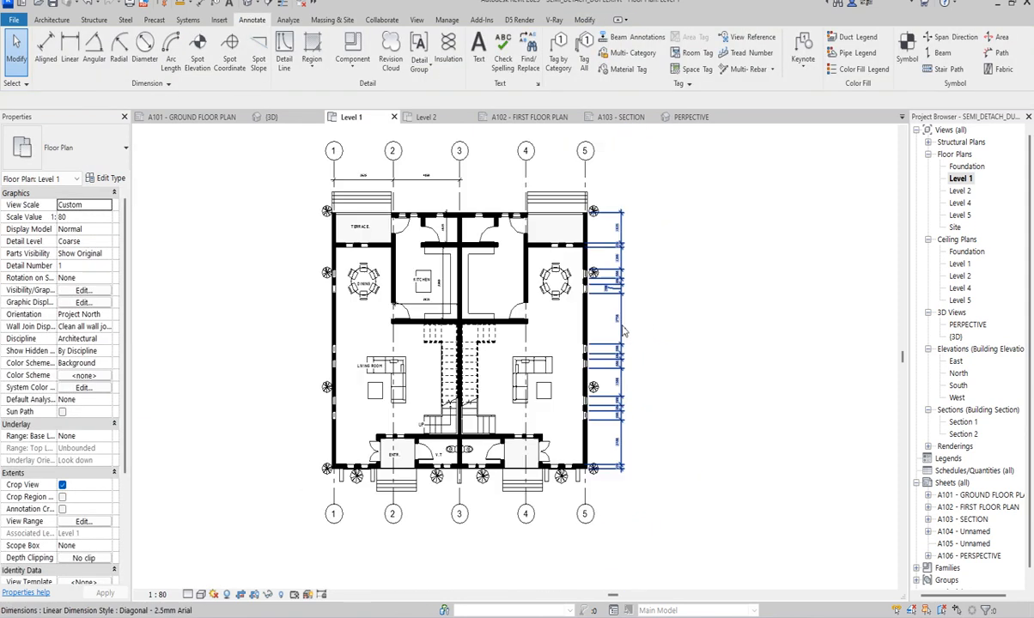
# - On sheet A101 - GROUND FLOOR PLAN, activate the plan viewport and move the upper grid bubbles down toward the building, inside the sheet border
pyautogui.doubleClick(970, 494)
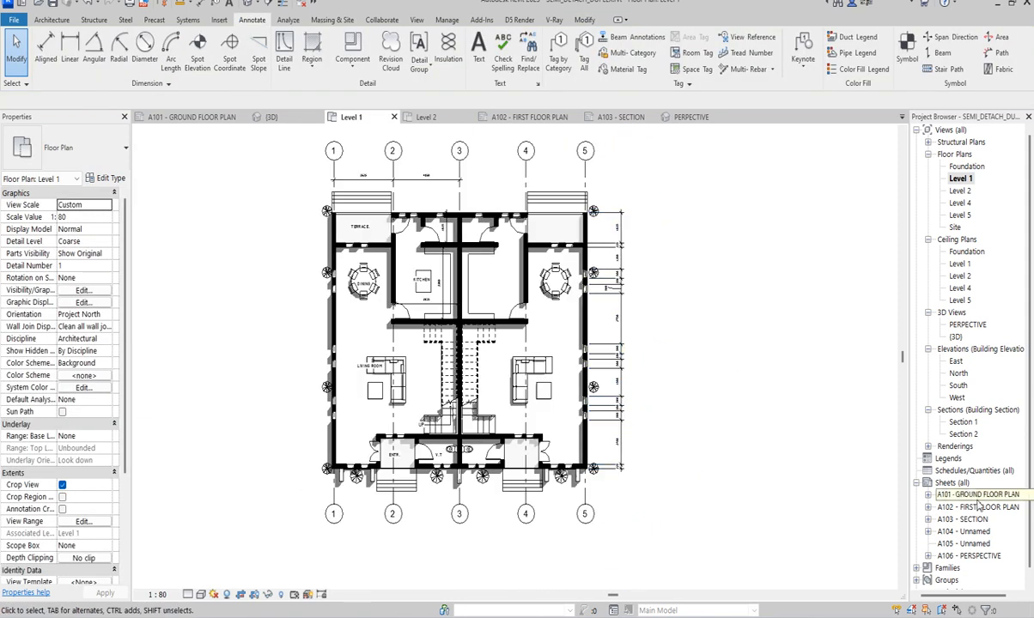
pyautogui.scroll(4, 771, 298)
pyautogui.scroll(-3, 571, 344)
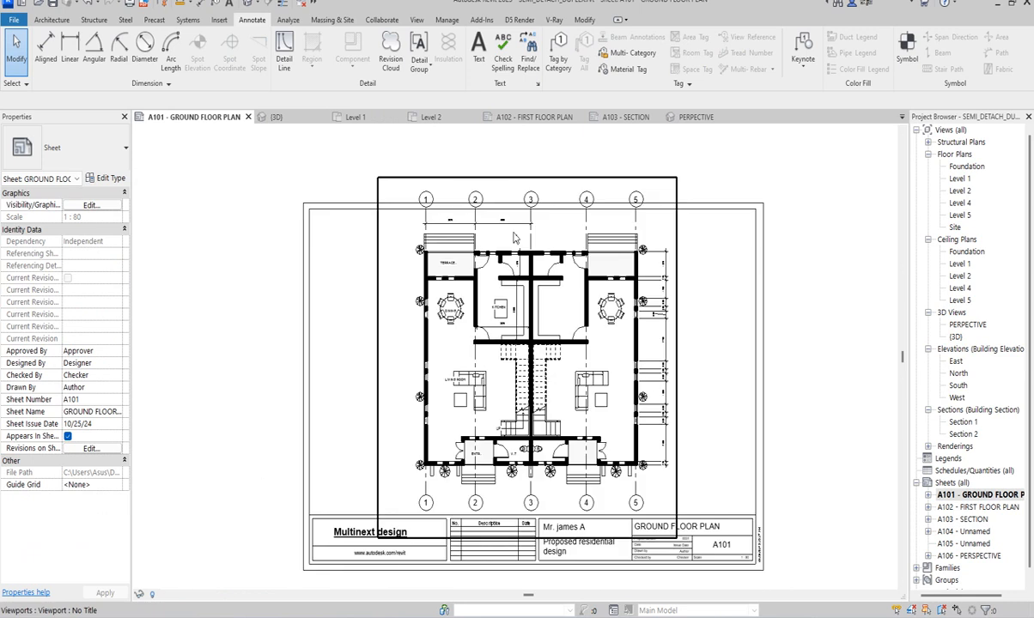
pyautogui.scroll(1, 532, 235)
pyautogui.doubleClick(530, 239)
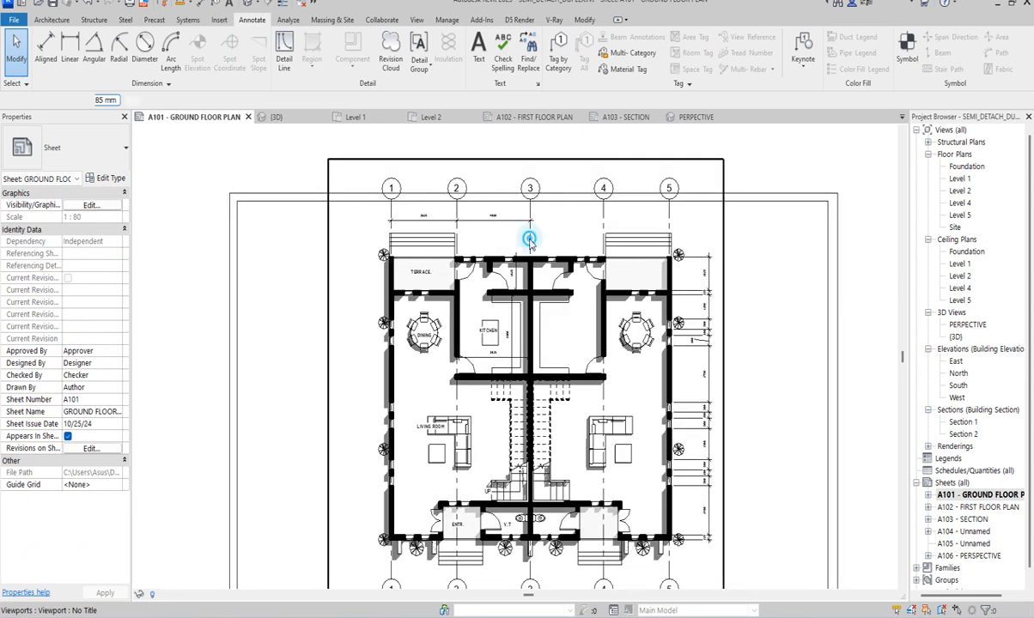
pyautogui.click(529, 235)
pyautogui.moveTo(530, 200); pyautogui.dragTo(531, 222)
pyautogui.click(301, 241)
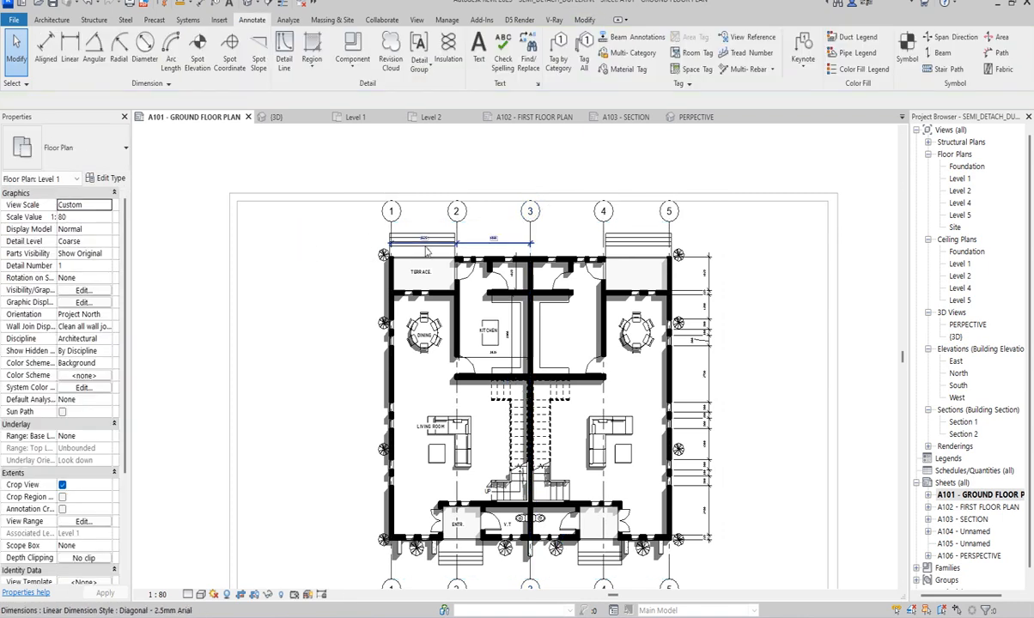
pyautogui.scroll(-3, 285, 311)
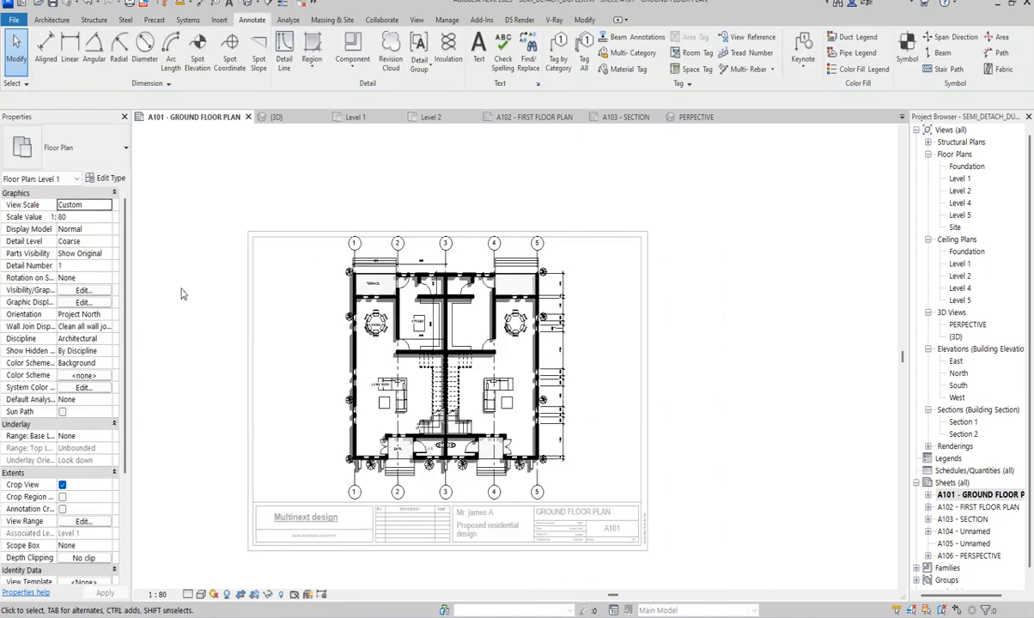
# - Deactivate the plan viewport on sheet A101 and open the default 3D view of the duplex
pyautogui.doubleClick(180, 289)
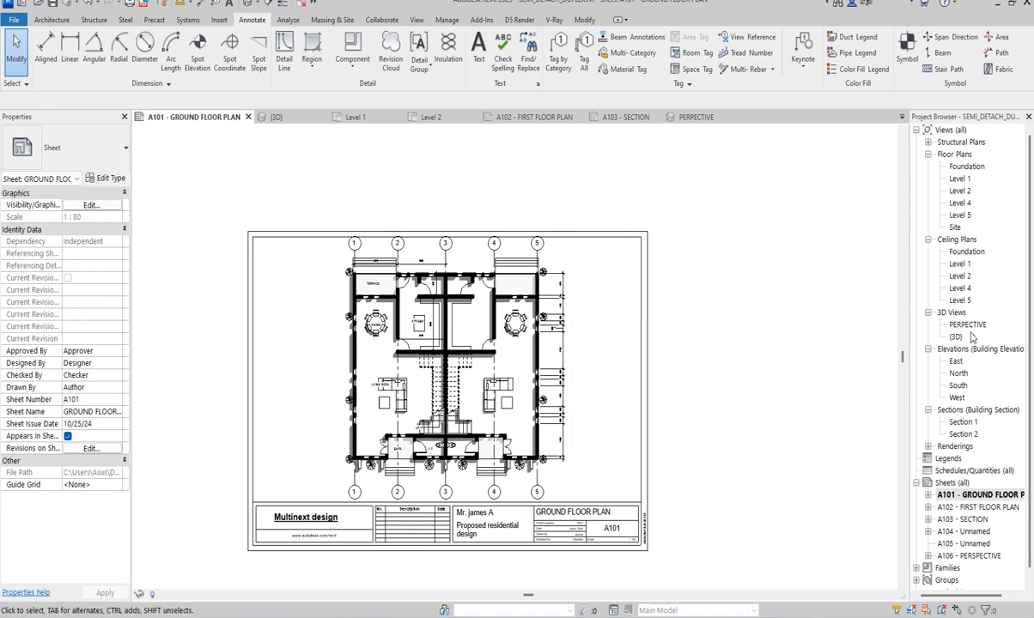
pyautogui.doubleClick(956, 337)
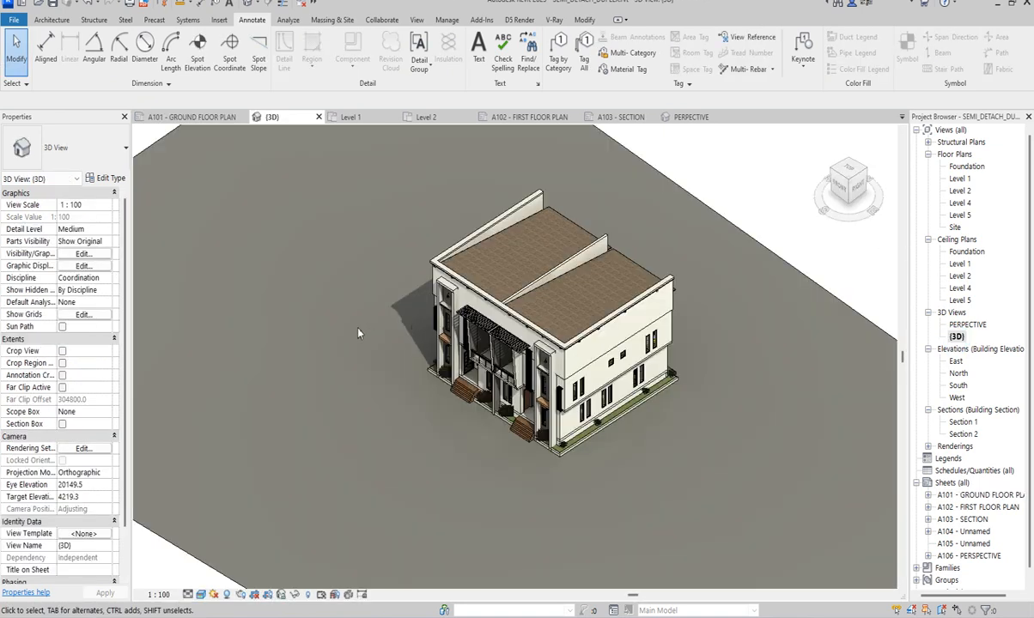
pyautogui.scroll(3, 443, 387)
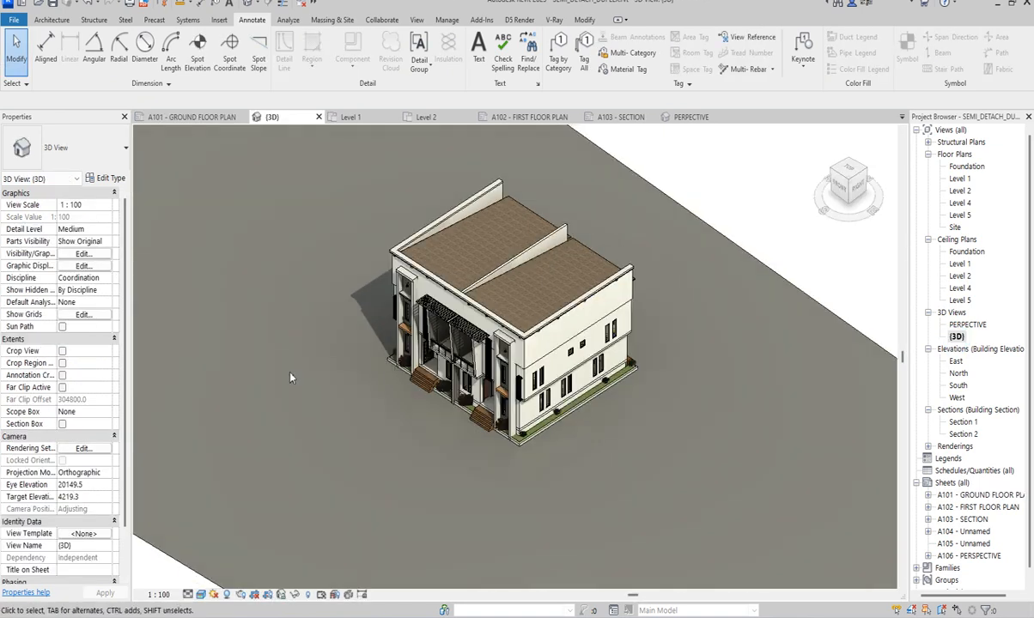
pyautogui.scroll(-2, 291, 376)
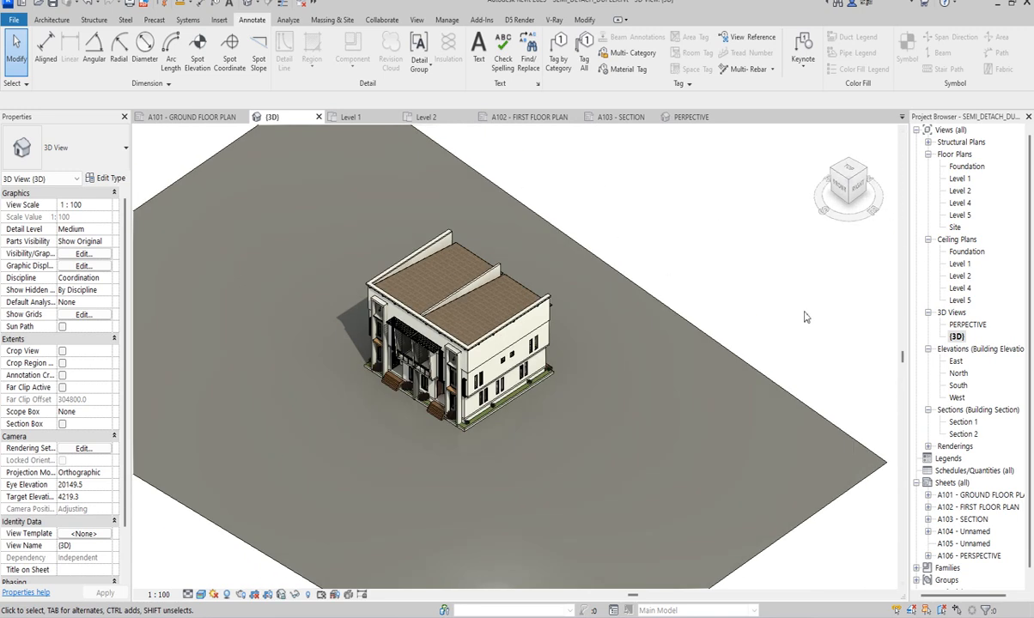
# - Open the saved PERPECTIVE_1 rendering and examine the exterior view of the duplex
pyautogui.click(928, 446)
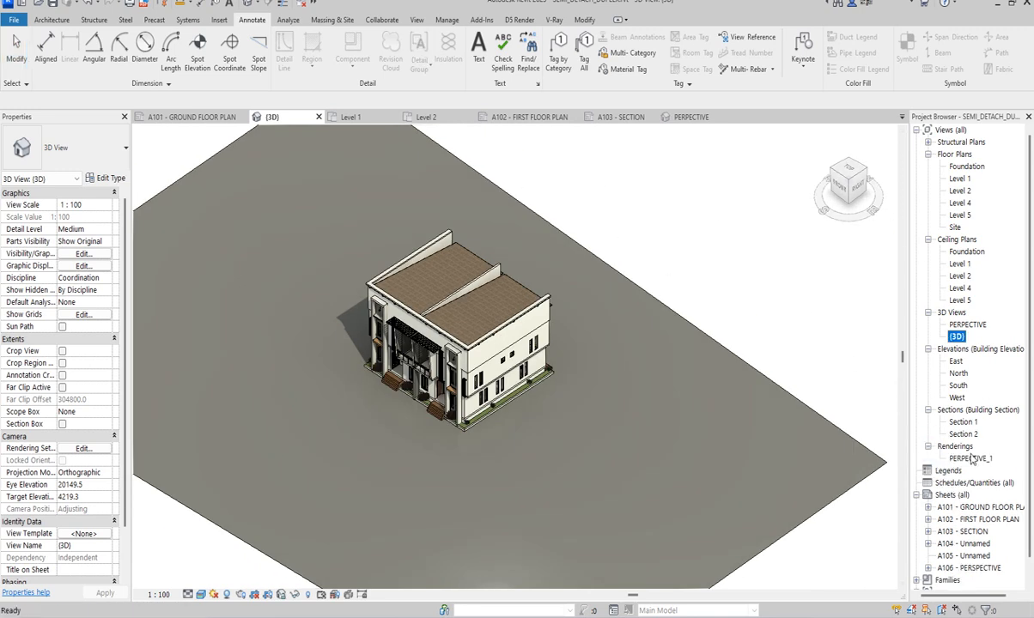
pyautogui.doubleClick(967, 459)
pyautogui.scroll(-2, 567, 395)
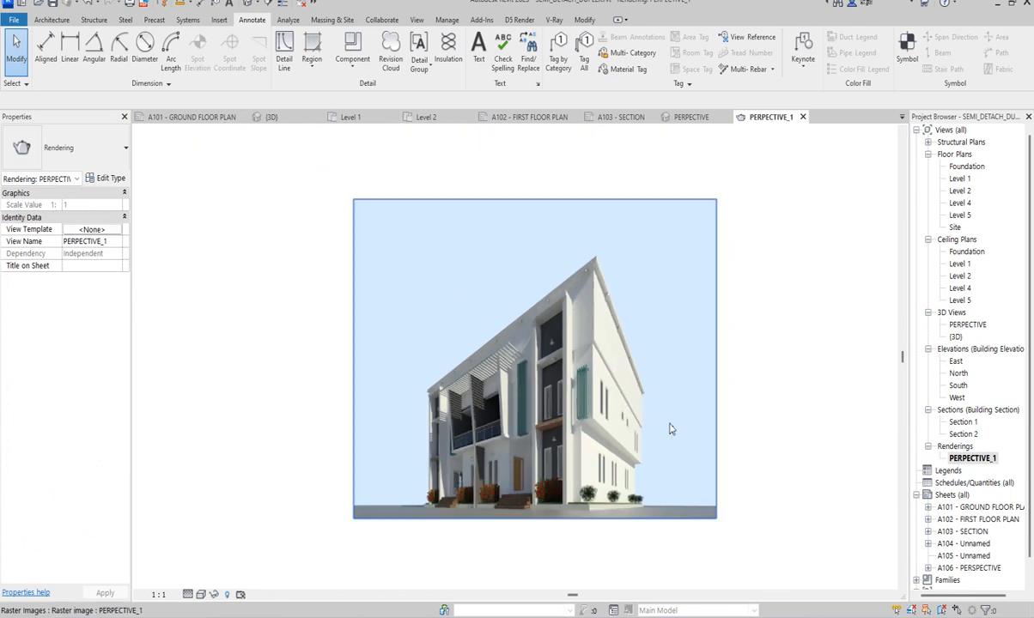
pyautogui.scroll(2, 690, 526)
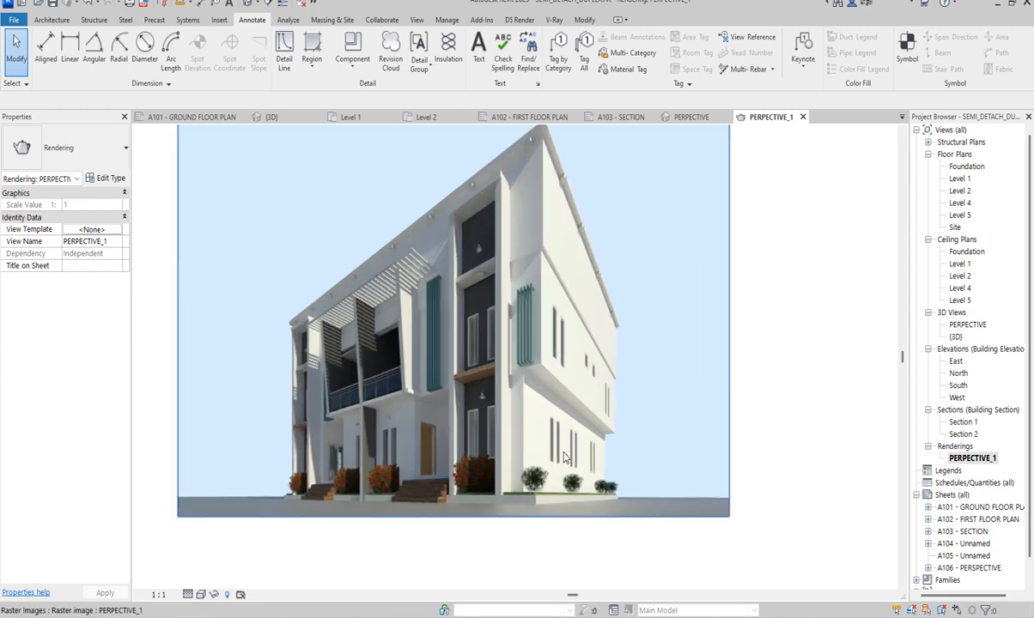
pyautogui.scroll(-1, 577, 392)
pyautogui.scroll(1, 504, 265)
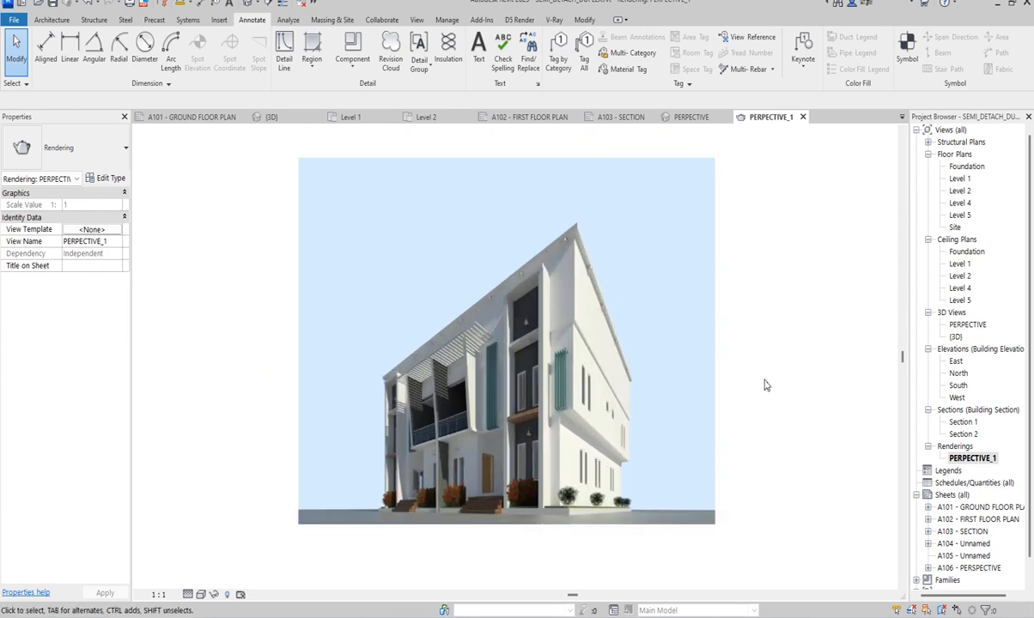
pyautogui.click(252, 280)
# - On the Level 1 plan, place a perspective camera outside the front corner by grid 5, aimed diagonally through the building past grid 1's rear corner
pyautogui.doubleClick(960, 179)
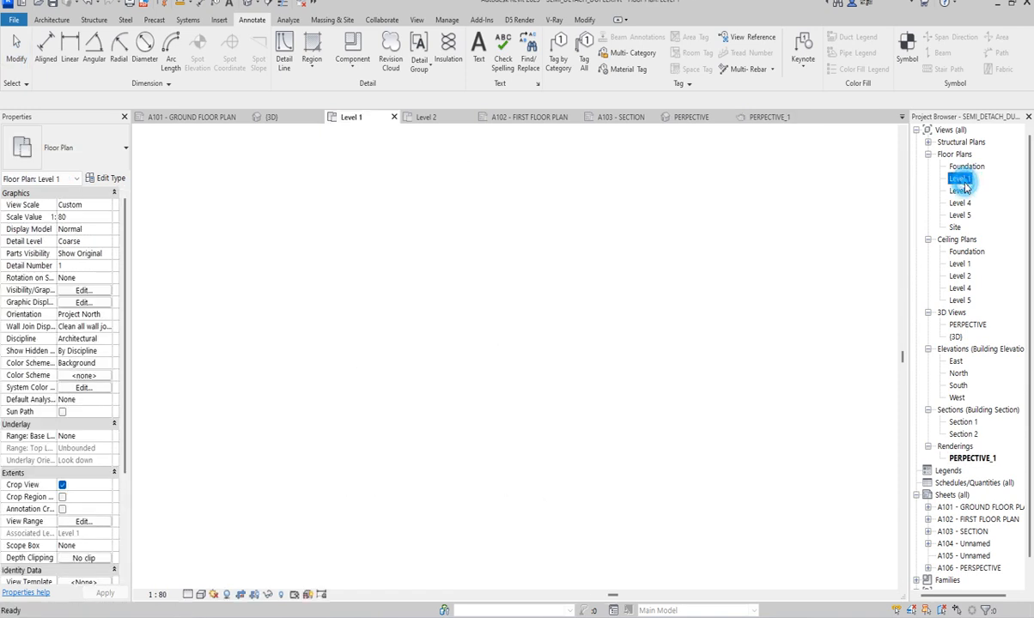
pyautogui.scroll(-2, 704, 346)
pyautogui.scroll(2, 669, 368)
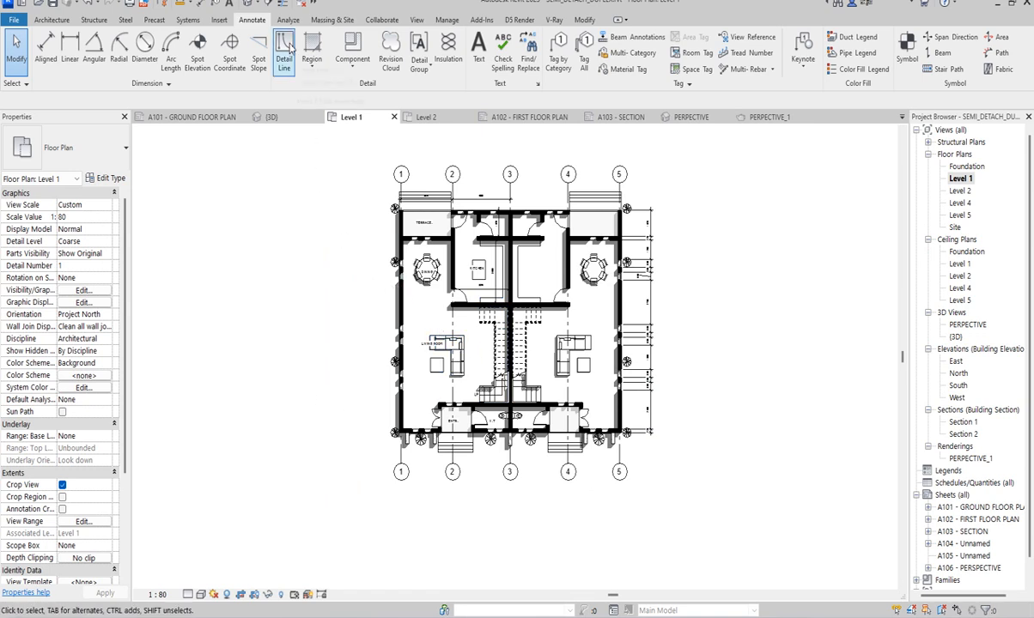
pyautogui.click(256, 5)
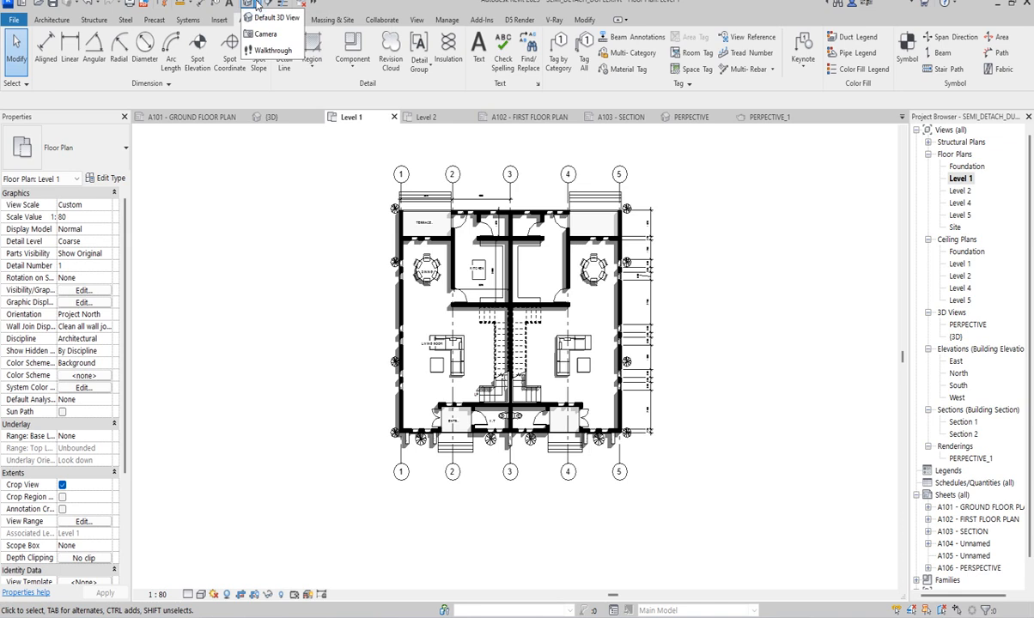
pyautogui.click(271, 30)
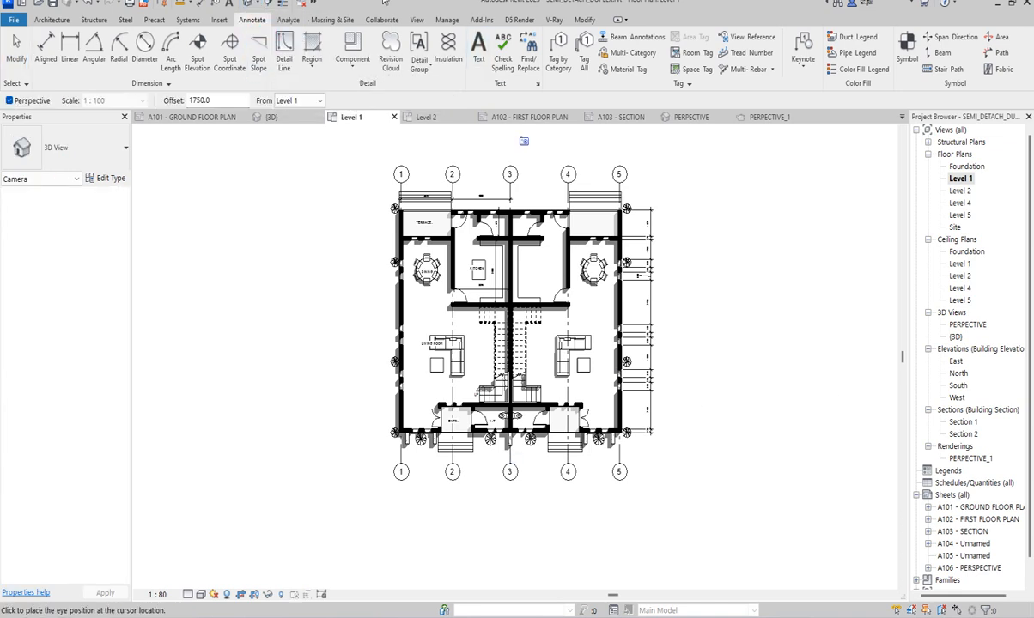
pyautogui.scroll(-2, 494, 210)
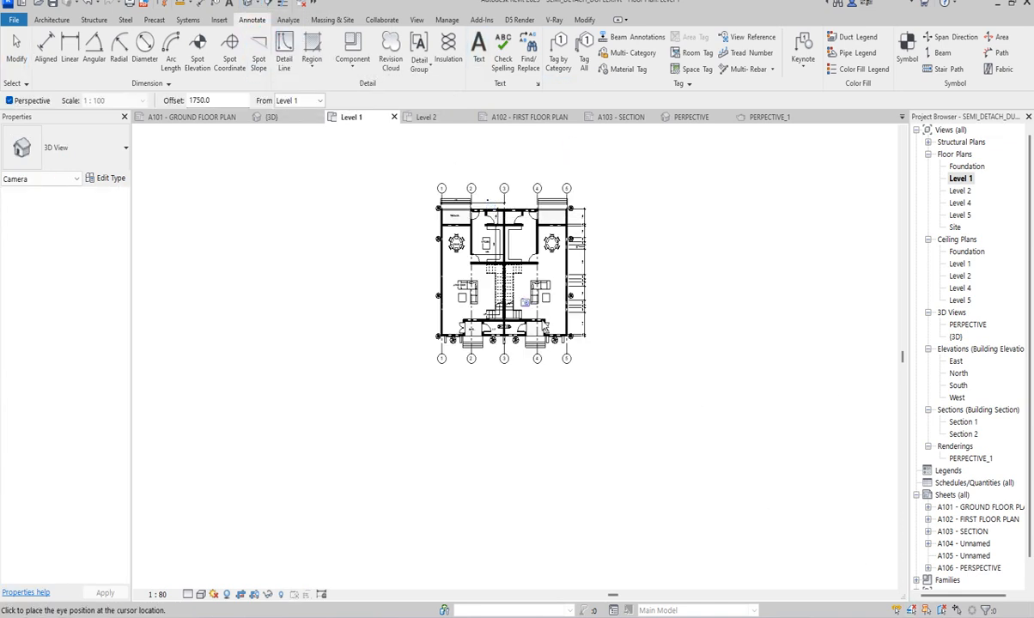
pyautogui.click(655, 448)
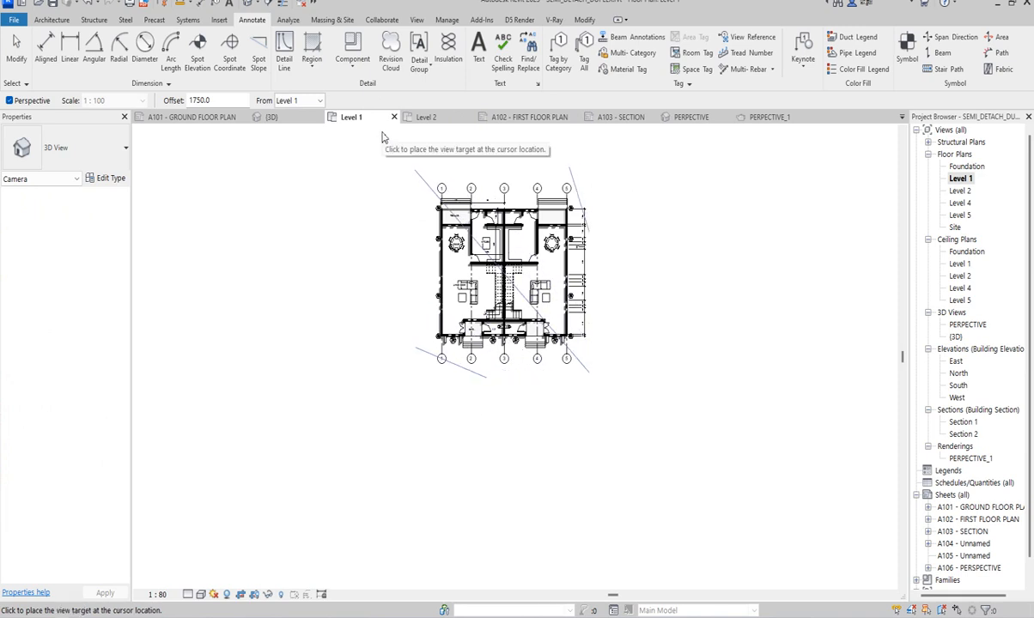
pyautogui.click(393, 157)
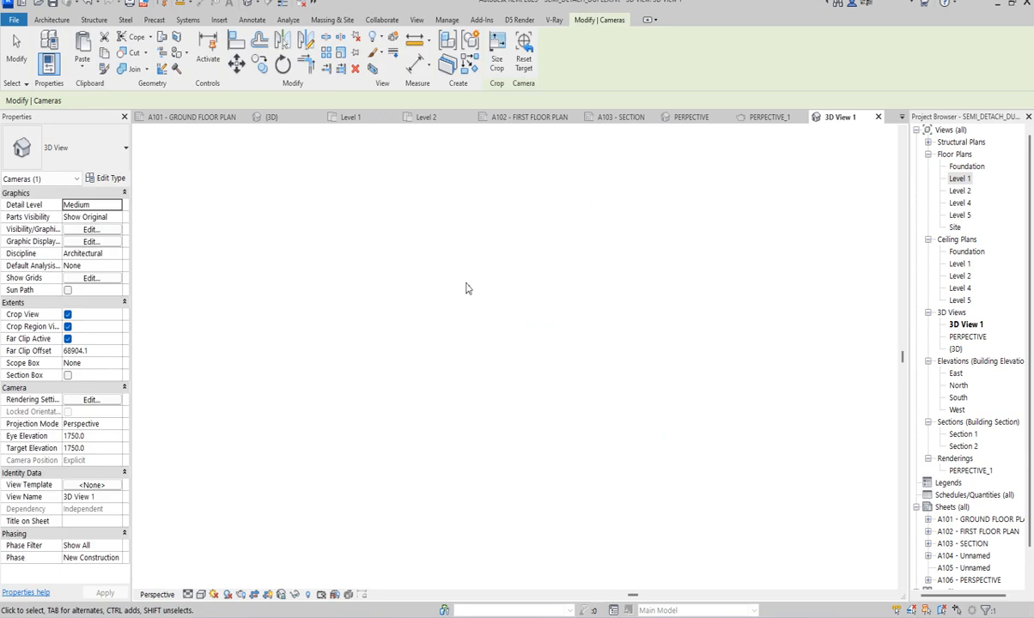
# - Resize the new camera view's crop region vertically, extending its top edge above the roof to frame the whole building
pyautogui.scroll(-2, 484, 322)
pyautogui.moveTo(498, 445); pyautogui.dragTo(509, 421)
pyautogui.moveTo(526, 235); pyautogui.dragTo(528, 137)
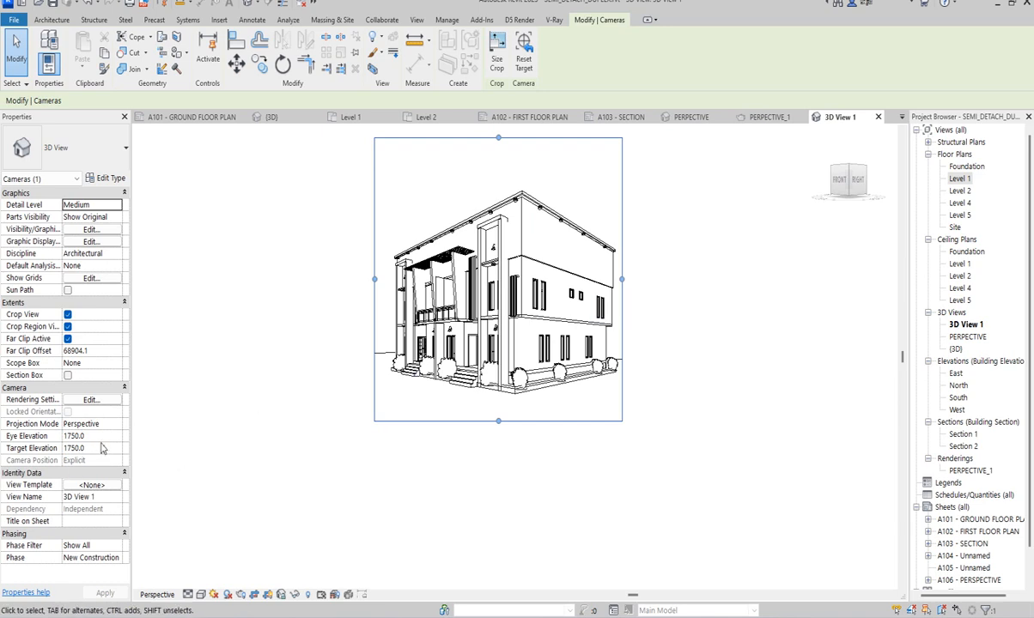
# - Set the camera's eye elevation to 1000 and raise the crop region's bottom edge closer to the building's base
pyautogui.click(96, 437)
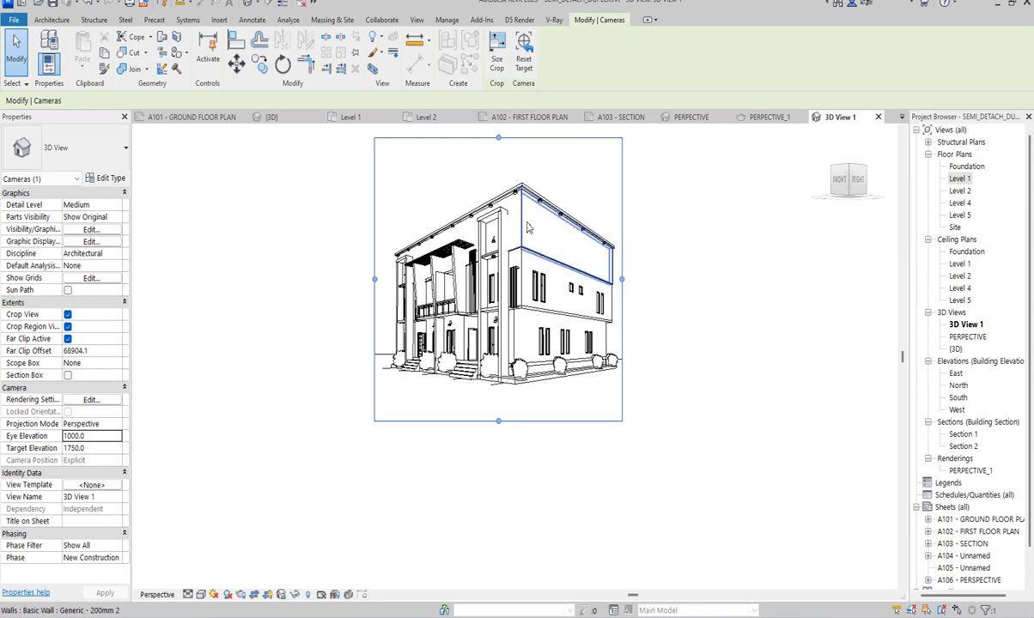
pyautogui.scroll(5, 605, 266)
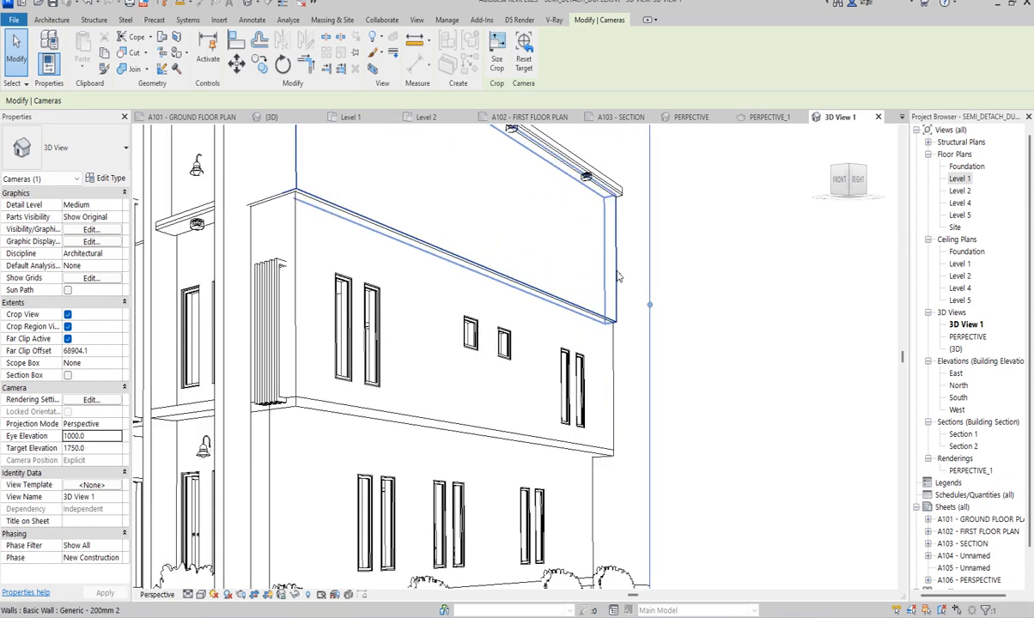
pyautogui.scroll(-5, 618, 276)
pyautogui.scroll(2, 623, 290)
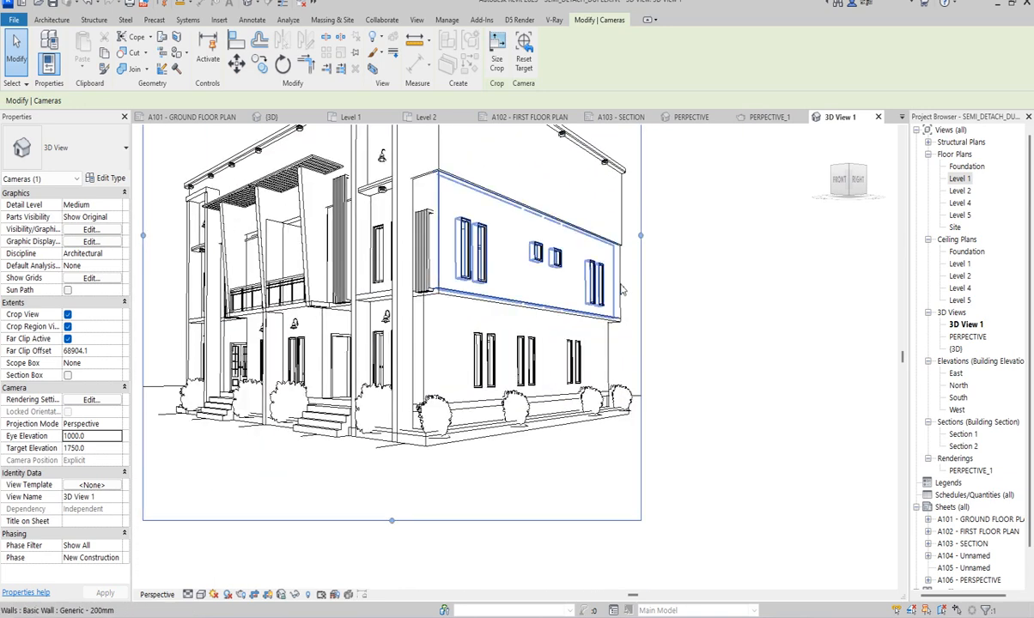
pyautogui.scroll(-3, 515, 378)
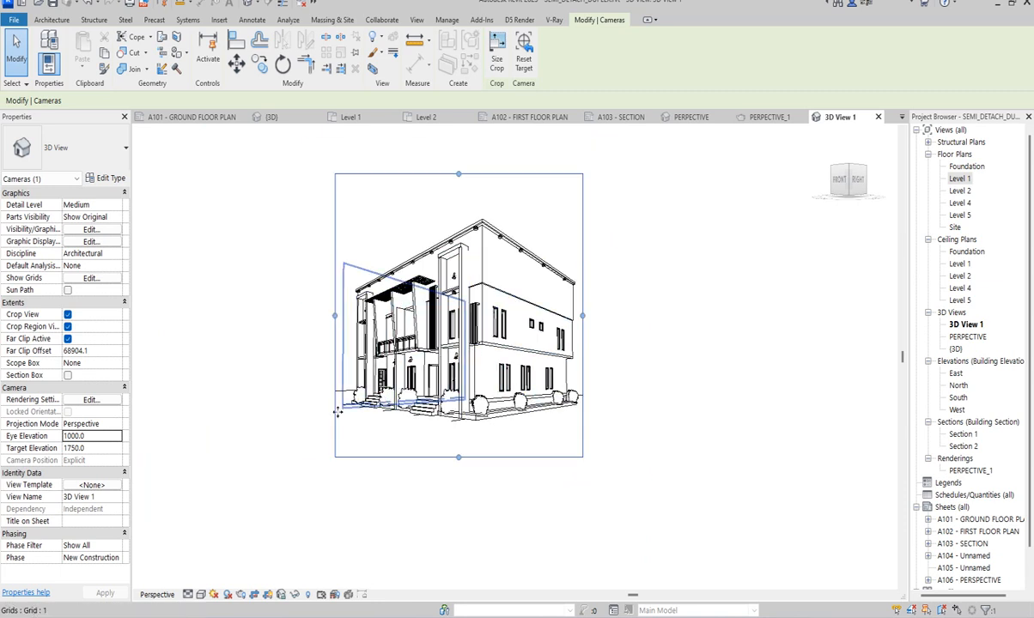
pyautogui.scroll(2, 465, 469)
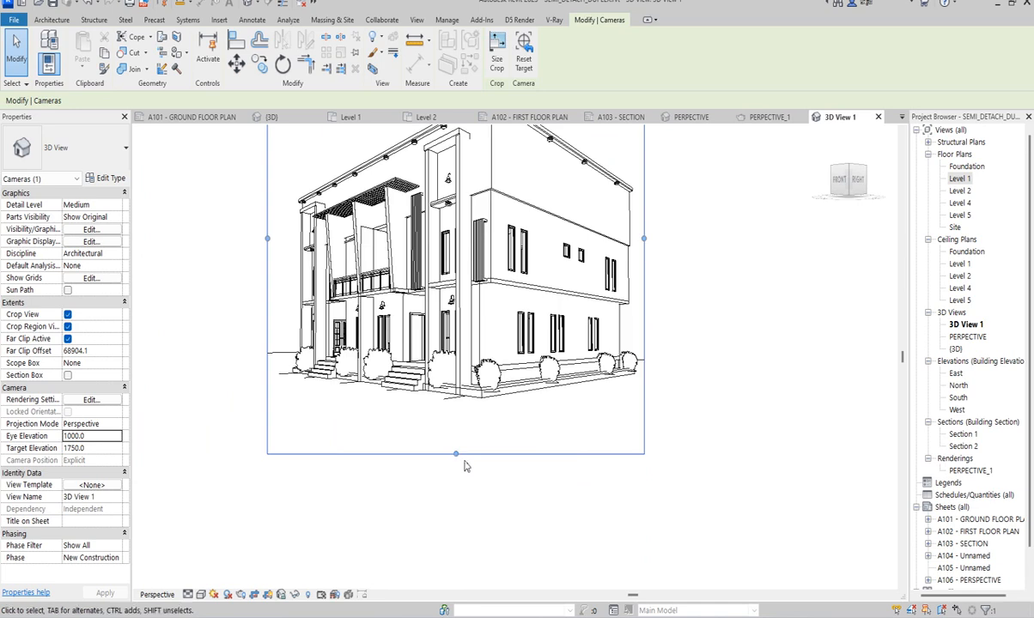
pyautogui.moveTo(457, 452); pyautogui.dragTo(518, 438)
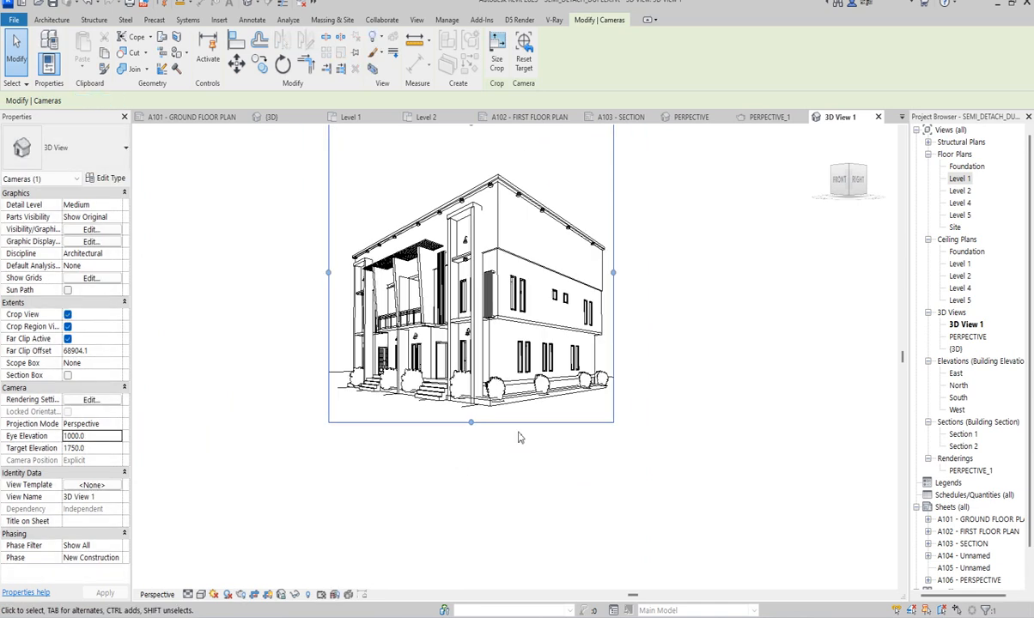
pyautogui.scroll(-2, 522, 451)
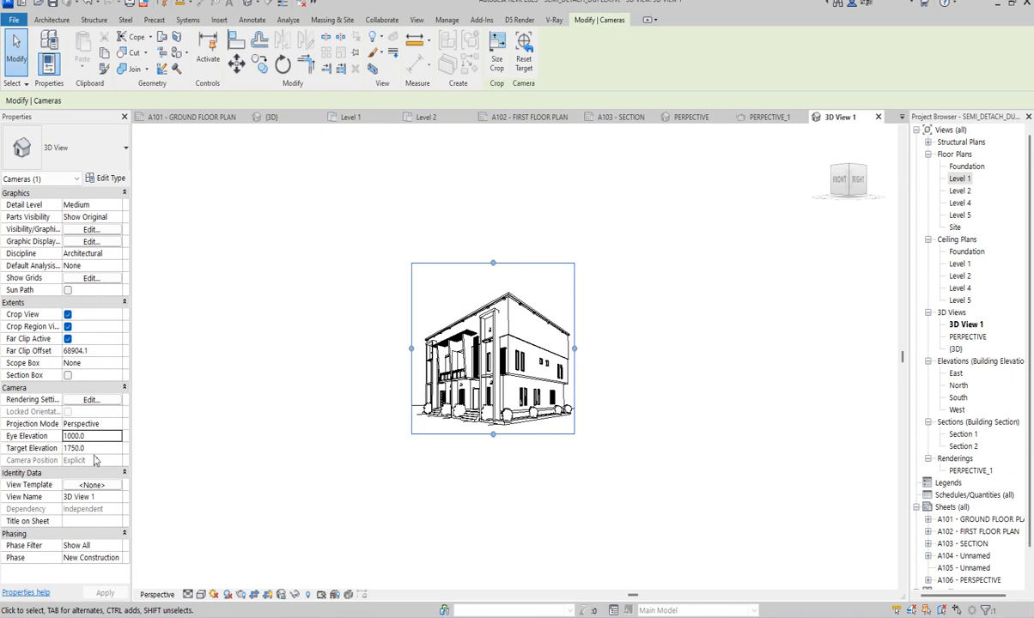
# - Set the camera's target elevation to 1000
pyautogui.click(94, 448)
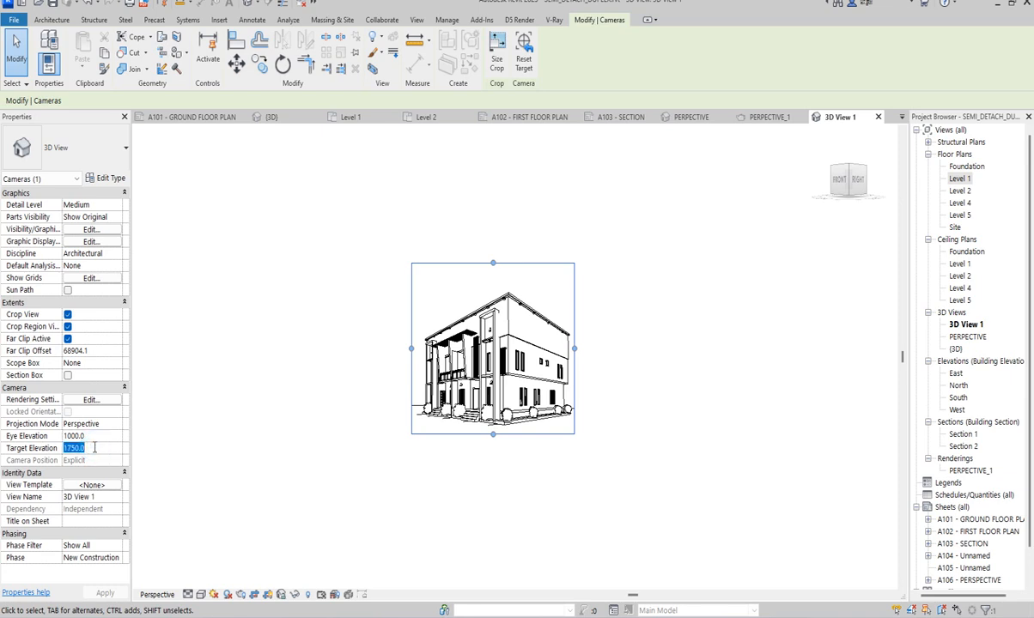
pyautogui.write('1000')
pyautogui.press('Return')
# - Widen the camera crop region slightly beyond the entrance facade, trim its bottom edge a little, and deselect it
pyautogui.scroll(5, 544, 295)
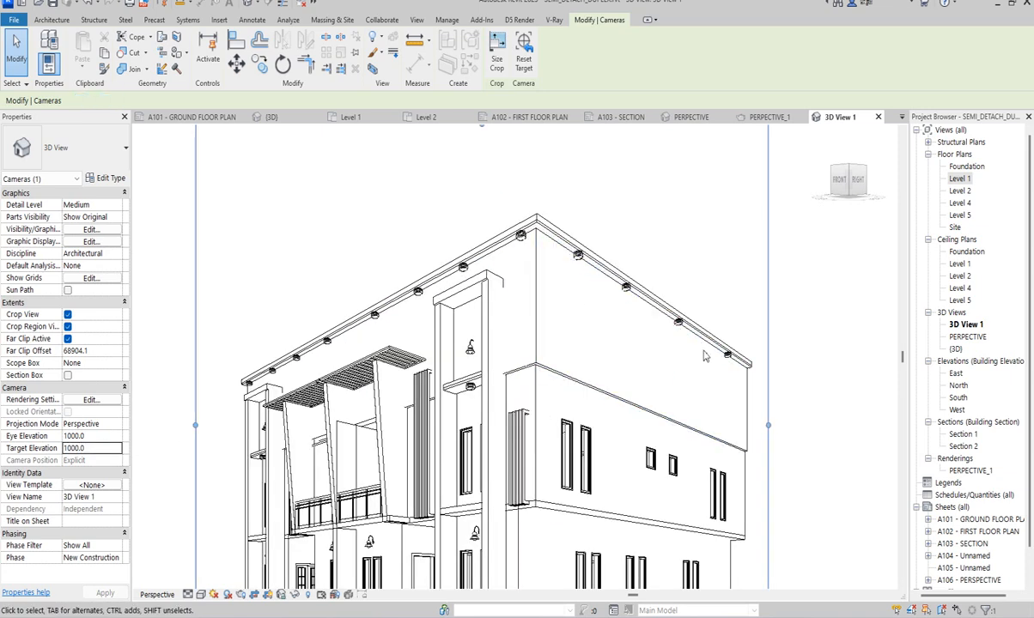
pyautogui.scroll(3, 752, 422)
pyautogui.scroll(-6, 529, 425)
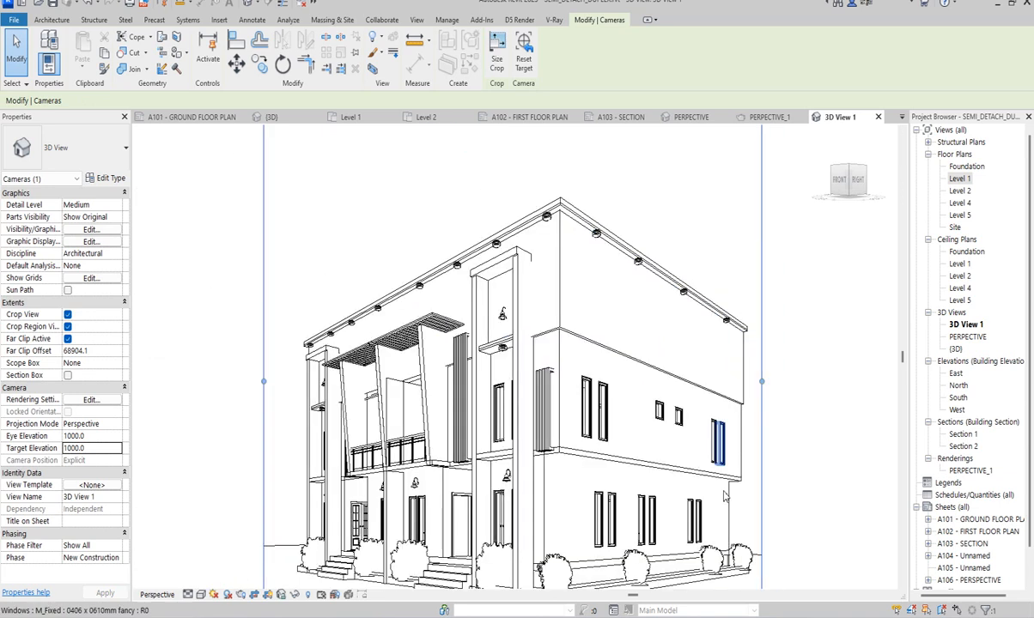
pyautogui.scroll(-1, 481, 447)
pyautogui.scroll(2, 405, 383)
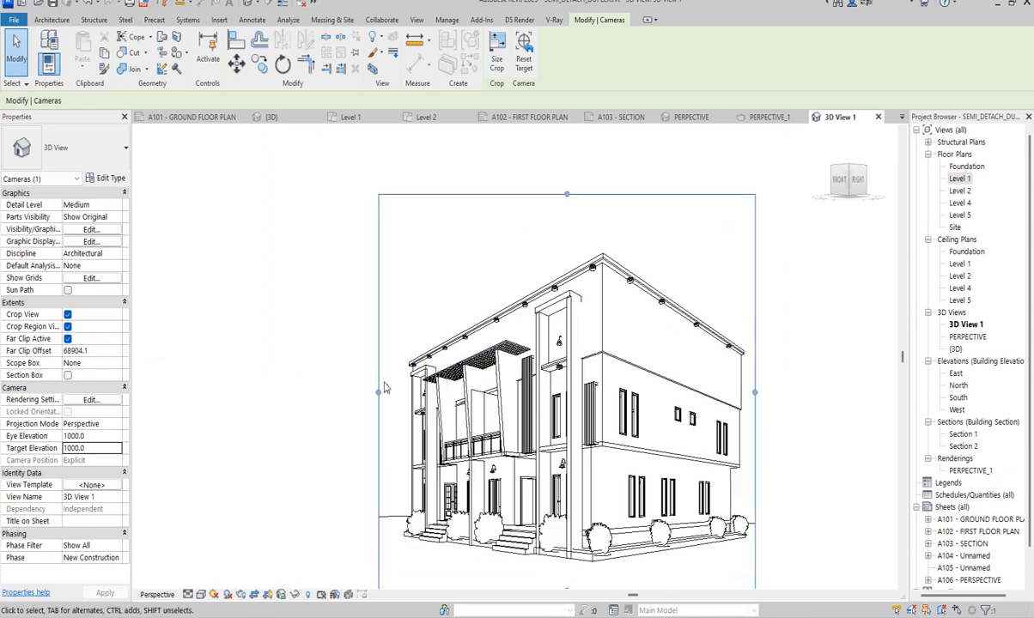
pyautogui.moveTo(379, 393); pyautogui.dragTo(352, 394)
pyautogui.scroll(-3, 427, 463)
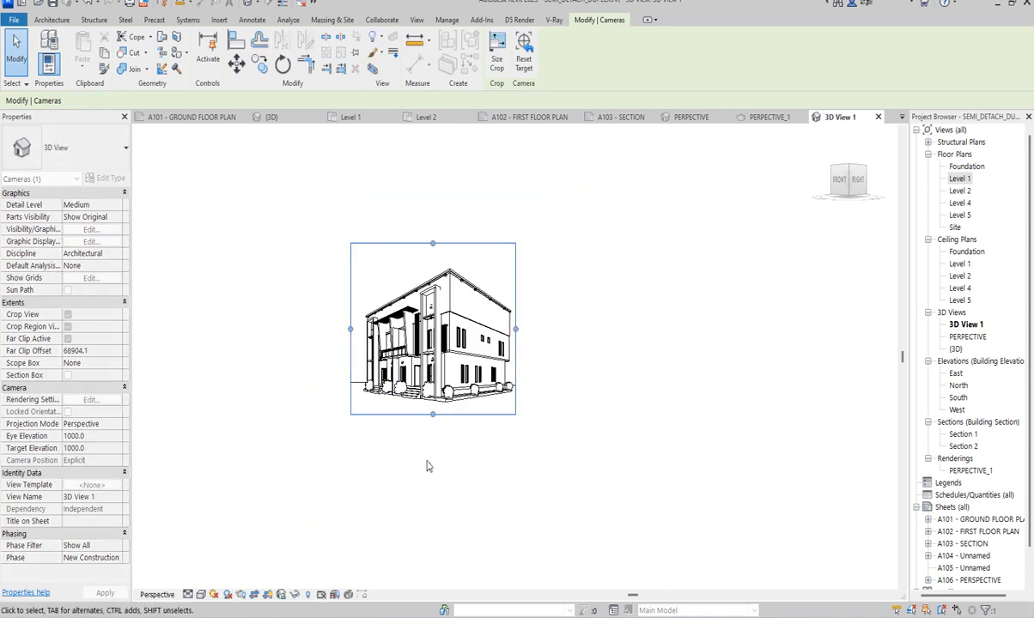
pyautogui.scroll(2, 435, 429)
pyautogui.moveTo(435, 420); pyautogui.dragTo(434, 413)
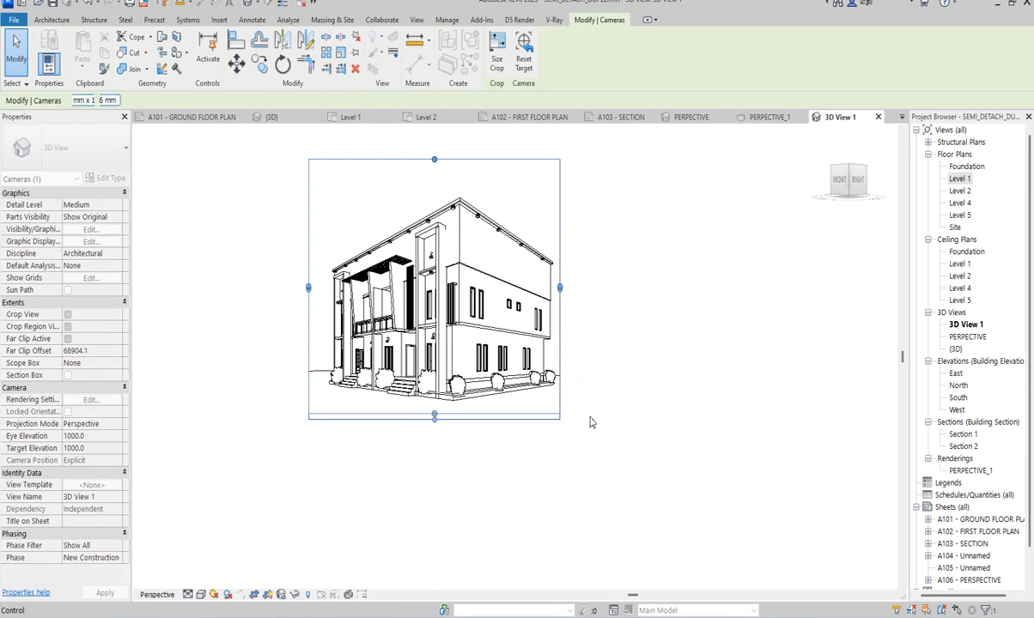
pyautogui.click(595, 401)
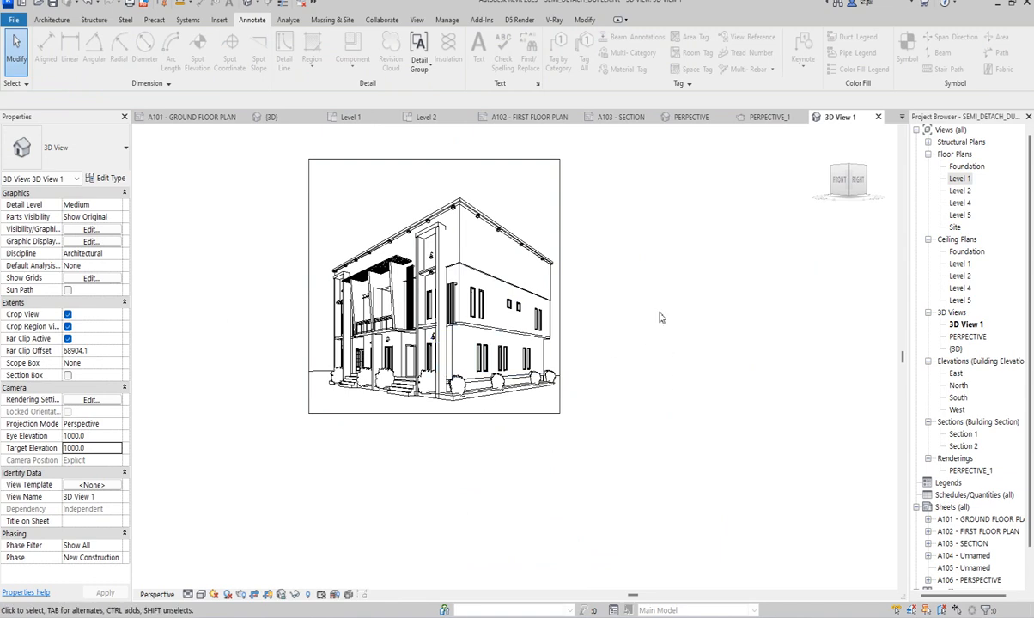
# - Change the camera view to a visual style with coloured materials and open the Chaos Cosmos asset library
pyautogui.click(553, 19)
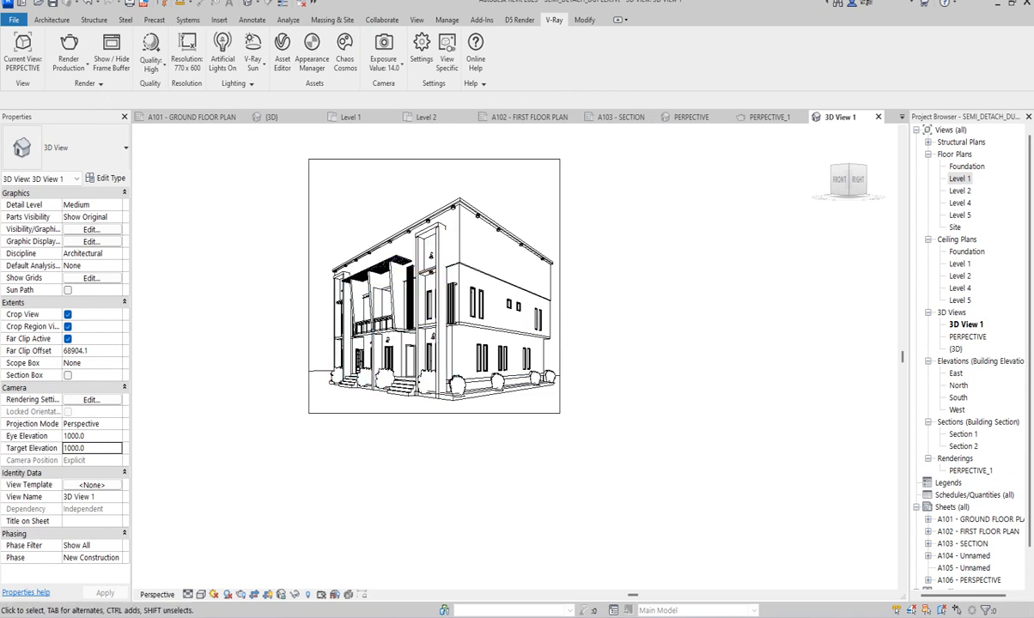
pyautogui.click(201, 595)
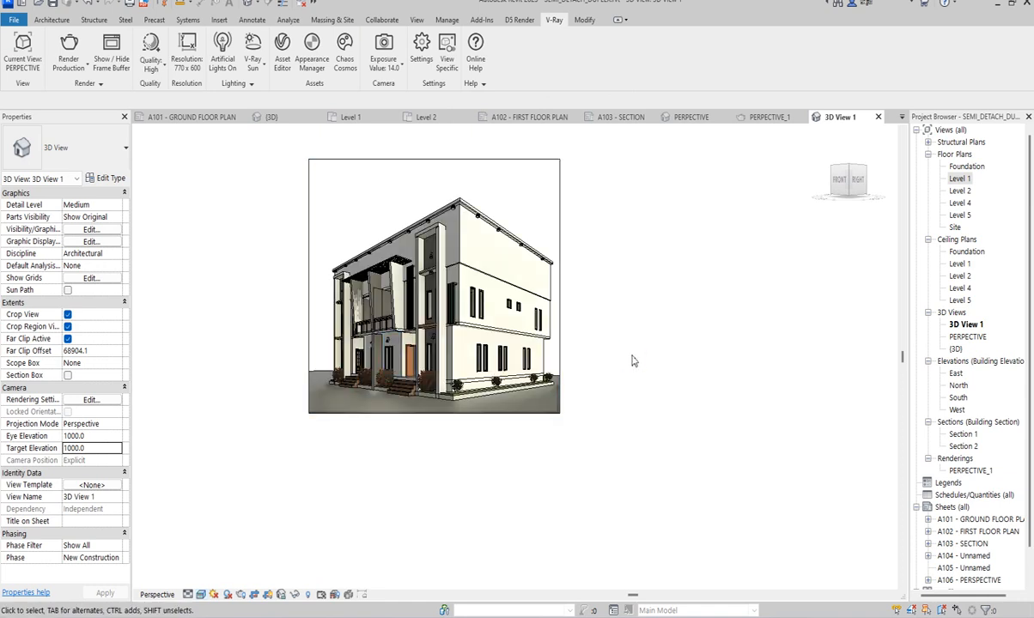
pyautogui.scroll(2, 288, 293)
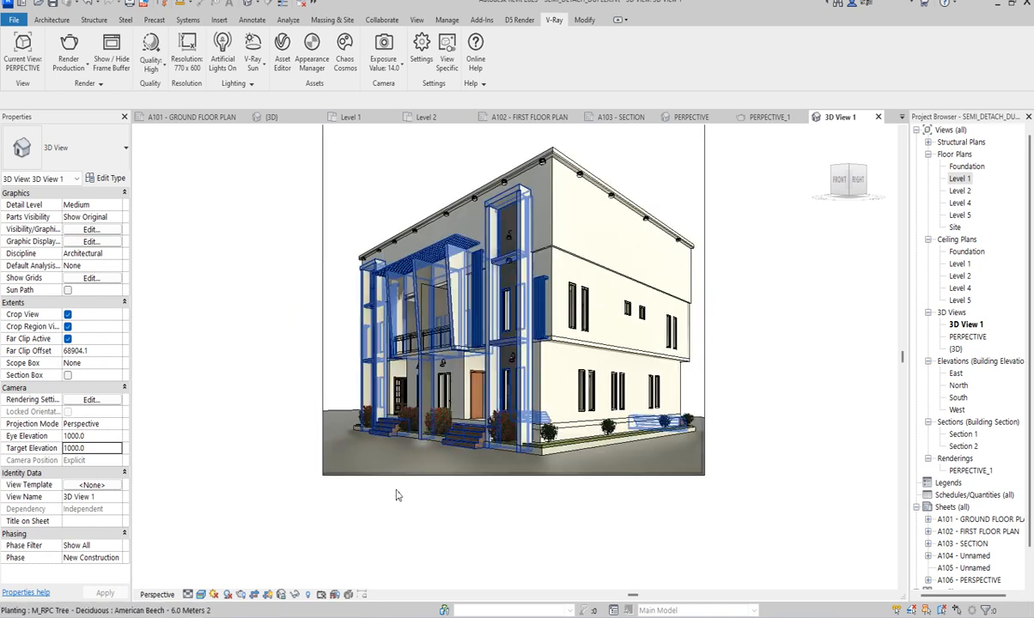
pyautogui.scroll(-2, 397, 563)
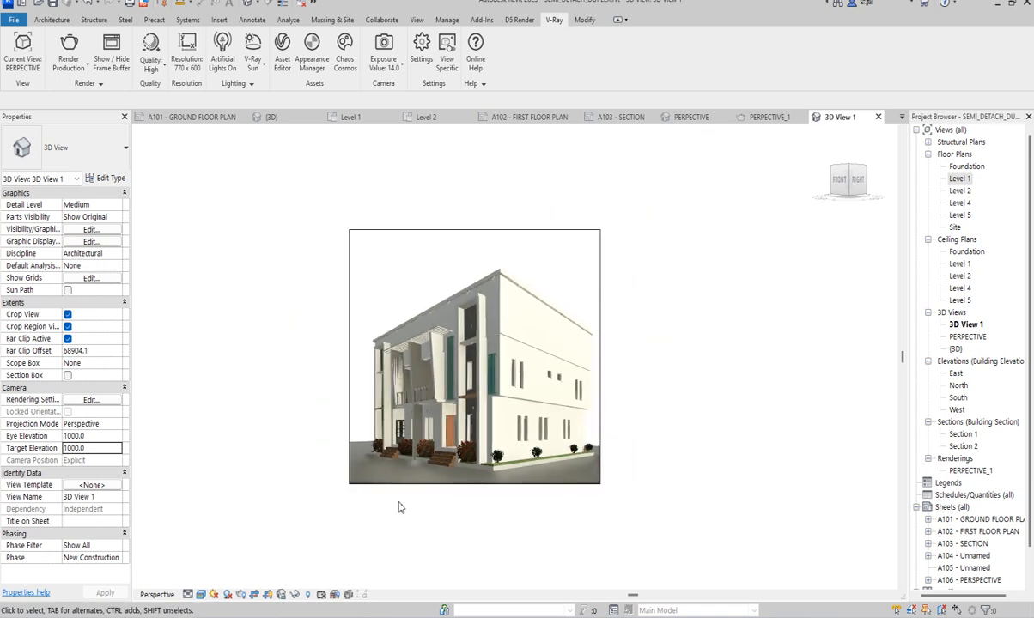
pyautogui.click(346, 56)
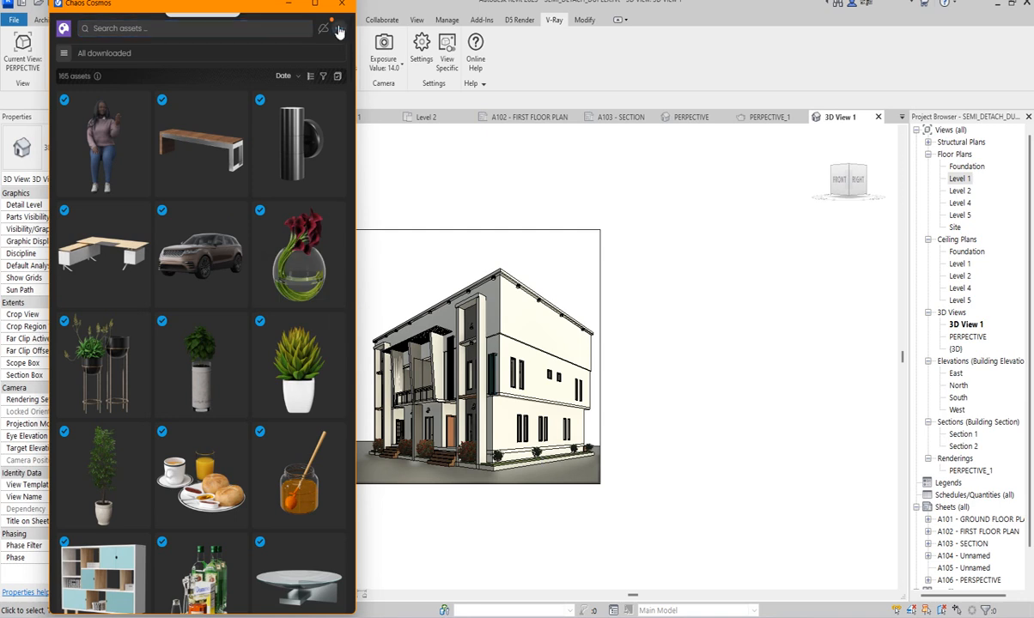
# - Close the Chaos Cosmos asset library and look over the building in the camera view
pyautogui.moveTo(92, 9); pyautogui.dragTo(121, 45)
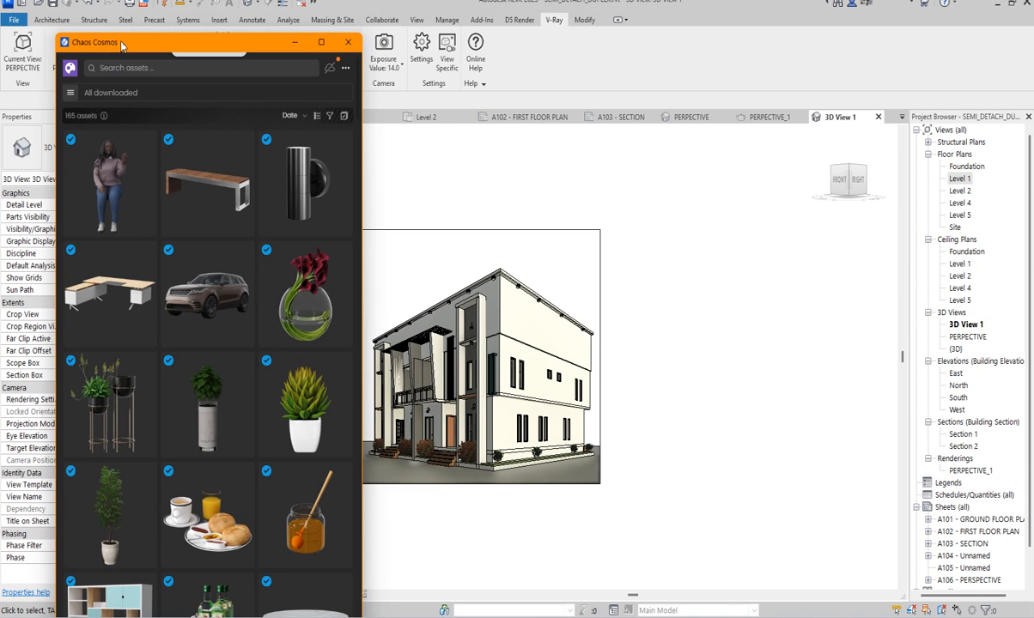
pyautogui.click(347, 42)
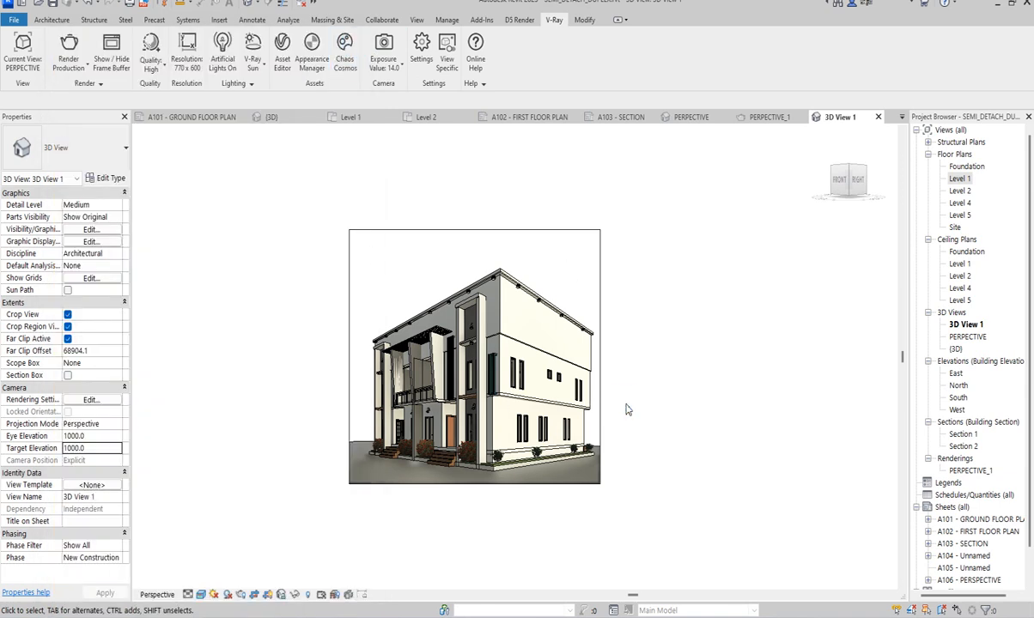
pyautogui.scroll(1, 386, 498)
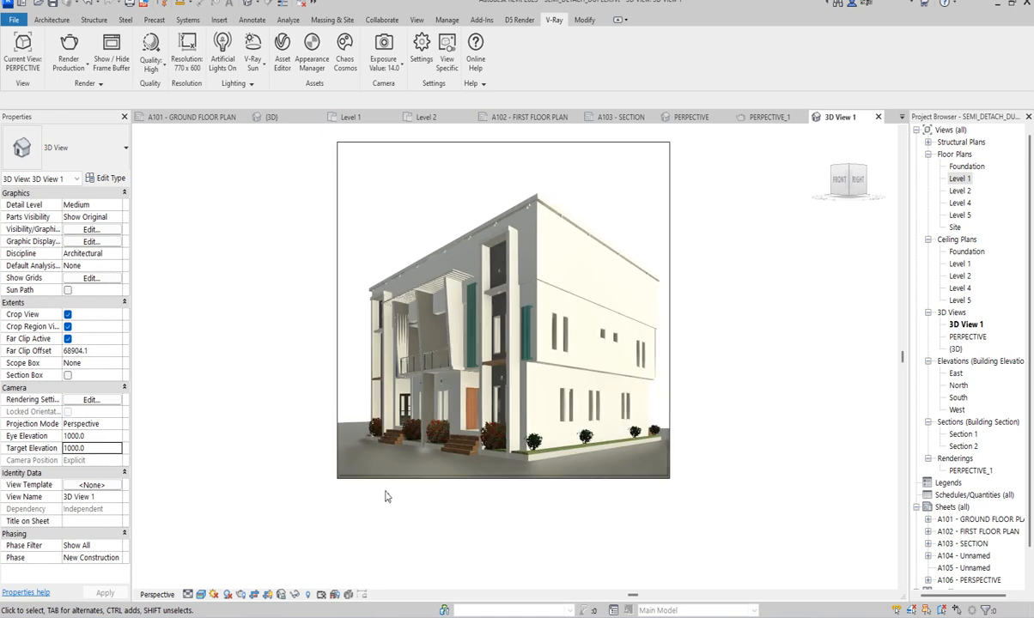
pyautogui.scroll(-1, 433, 439)
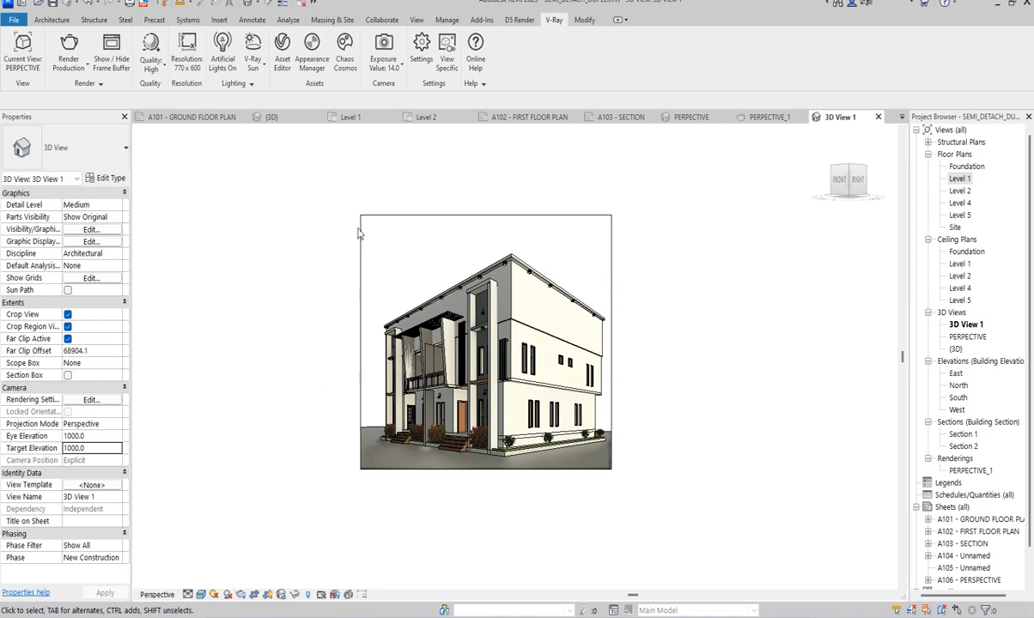
# - Bring up the V-Ray Frame Buffer, inspect the finished exterior render, and move its window clear of the render settings
pyautogui.moveTo(697, 611)
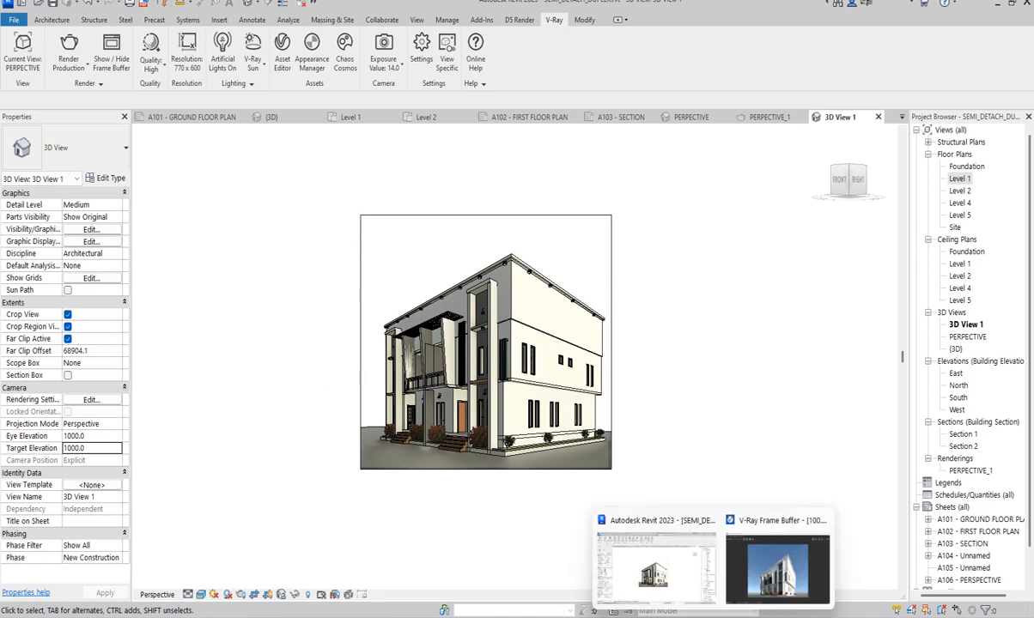
pyautogui.click(776, 572)
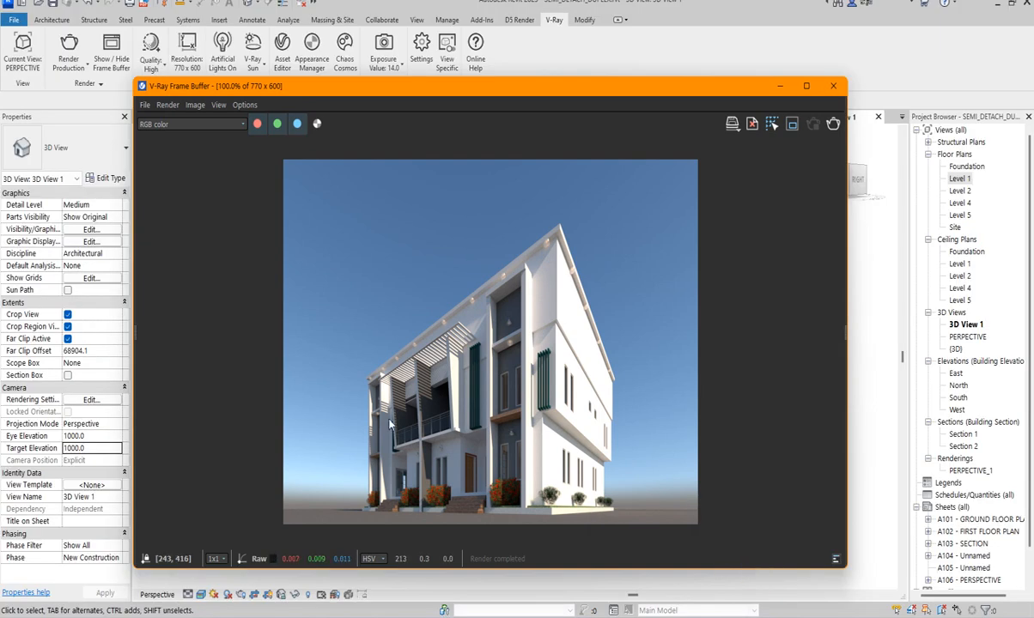
pyautogui.scroll(1, 413, 474)
pyautogui.scroll(-2, 442, 397)
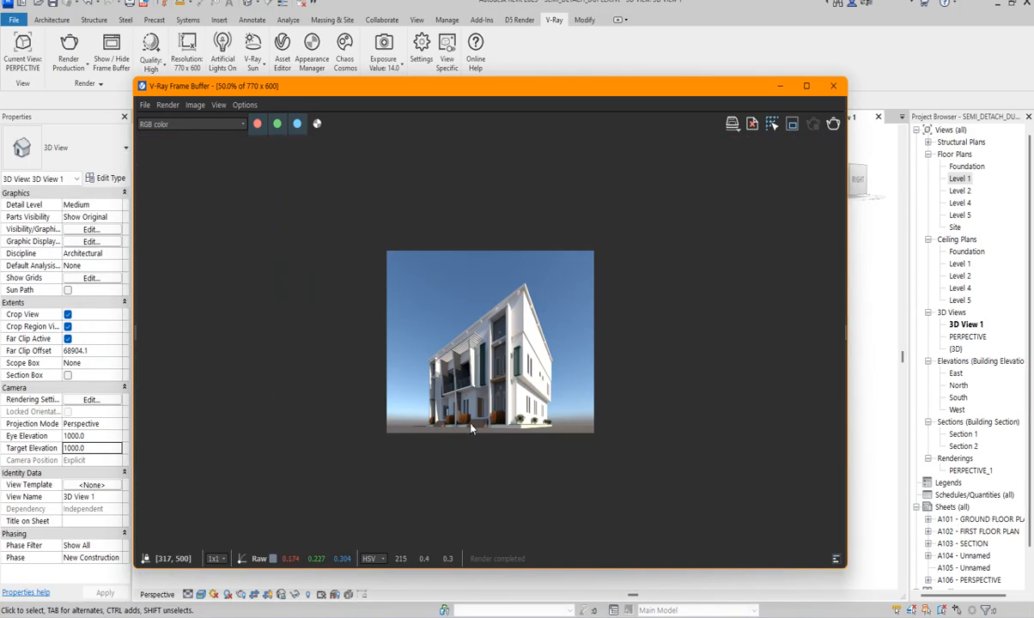
pyautogui.scroll(1, 369, 438)
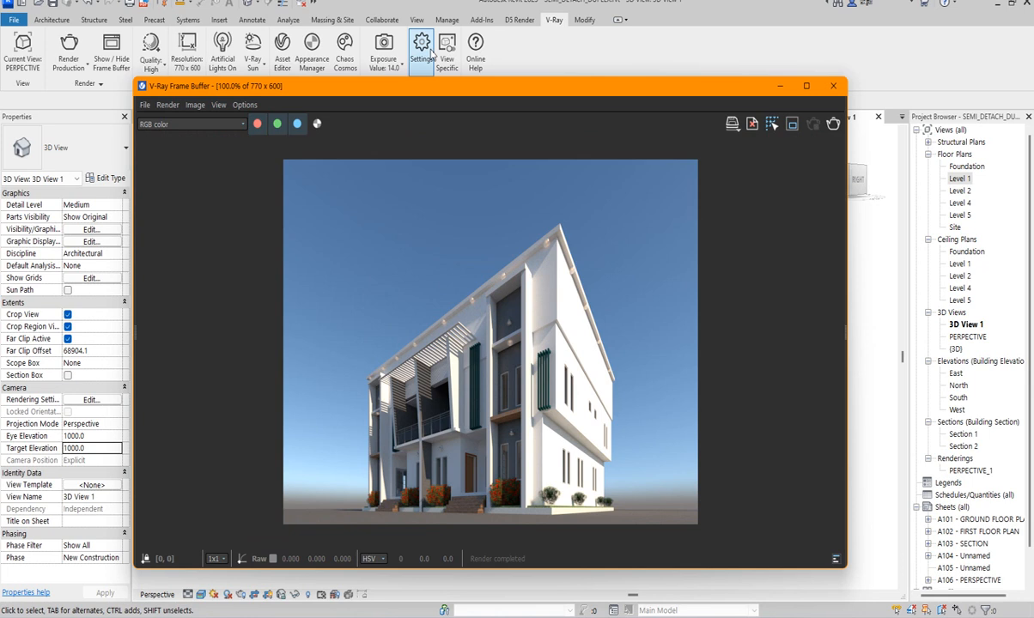
pyautogui.moveTo(432, 91); pyautogui.dragTo(569, 136)
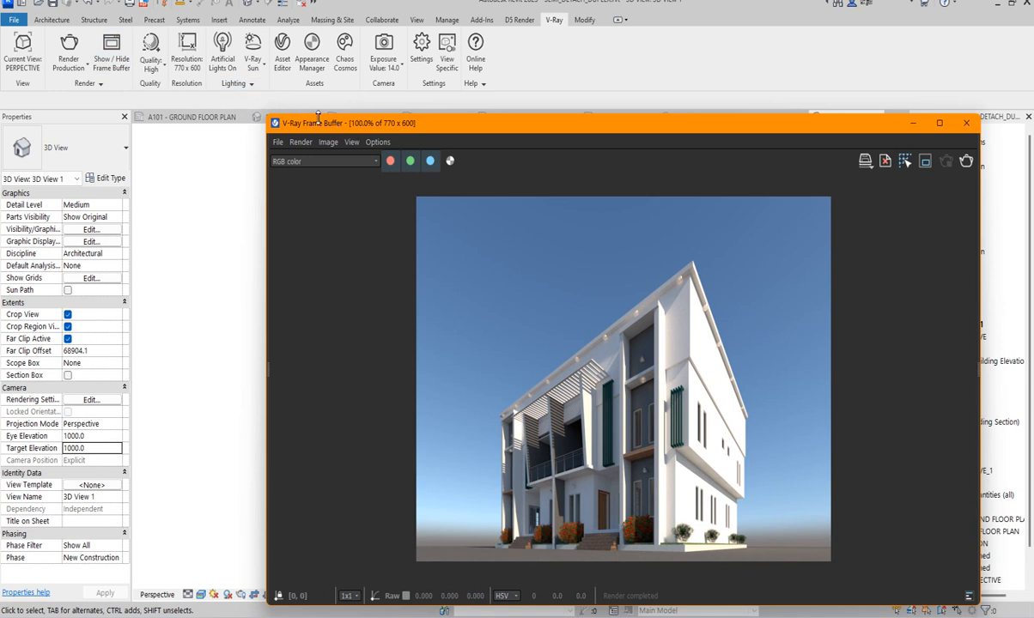
# - Review the V-Ray quality presets and the aspect ratio choices for the render resolution, leaving the settings as they are
pyautogui.click(151, 57)
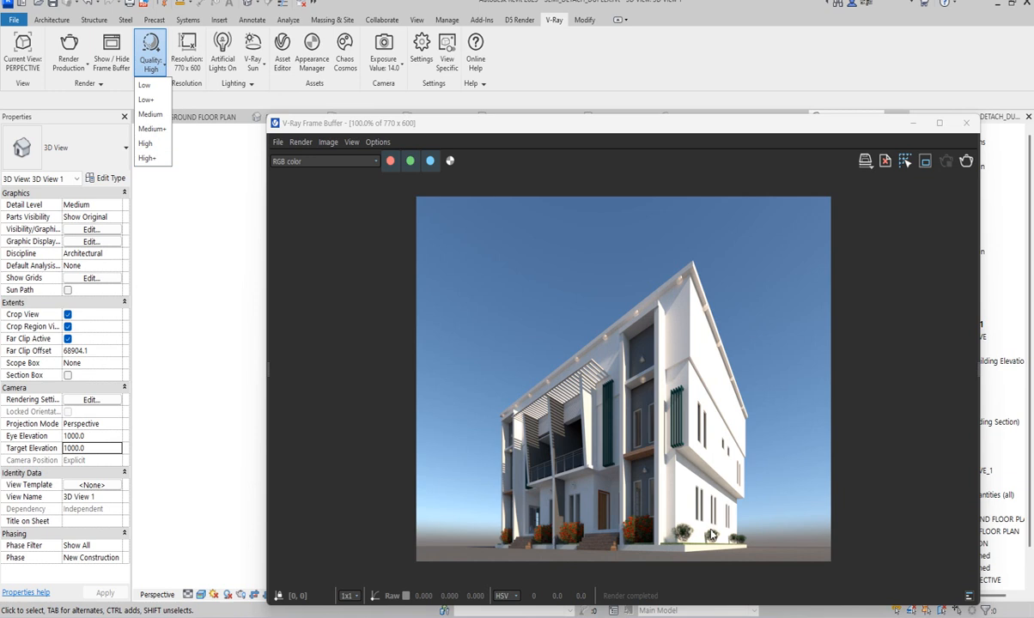
pyautogui.click(186, 50)
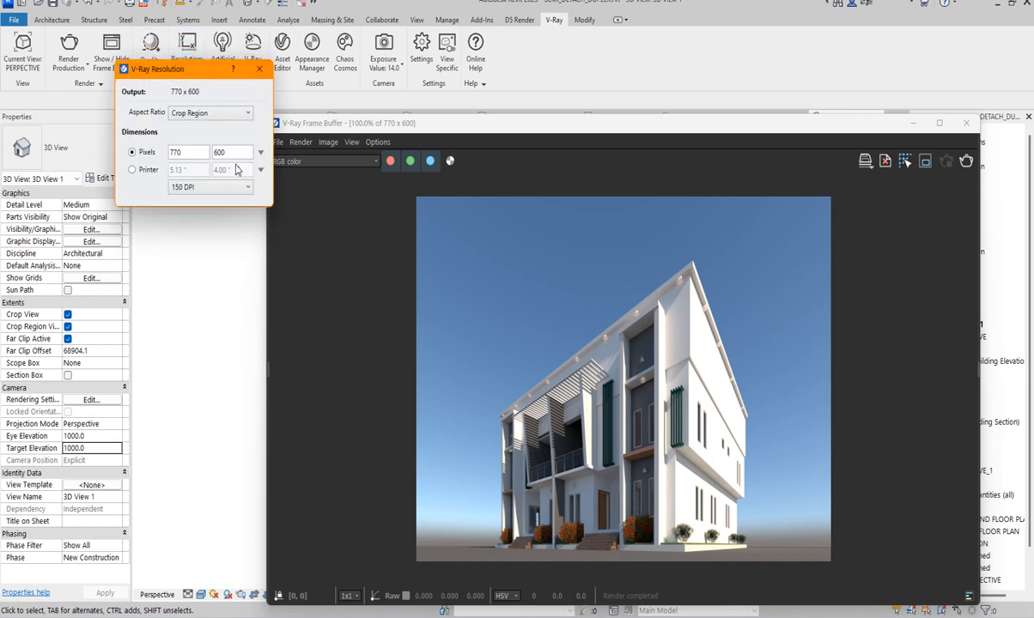
pyautogui.click(244, 114)
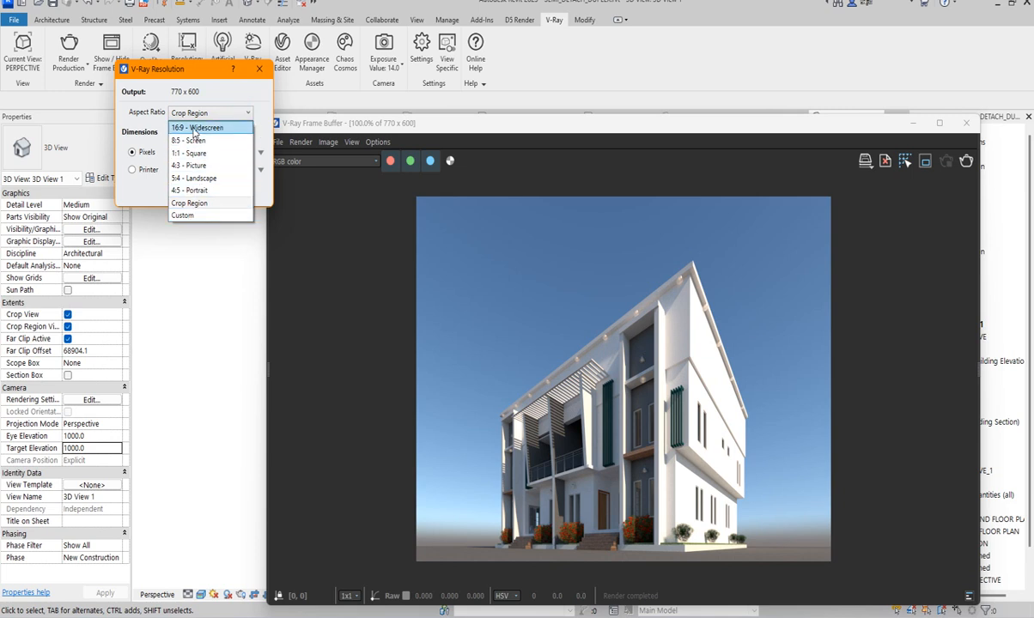
pyautogui.click(180, 265)
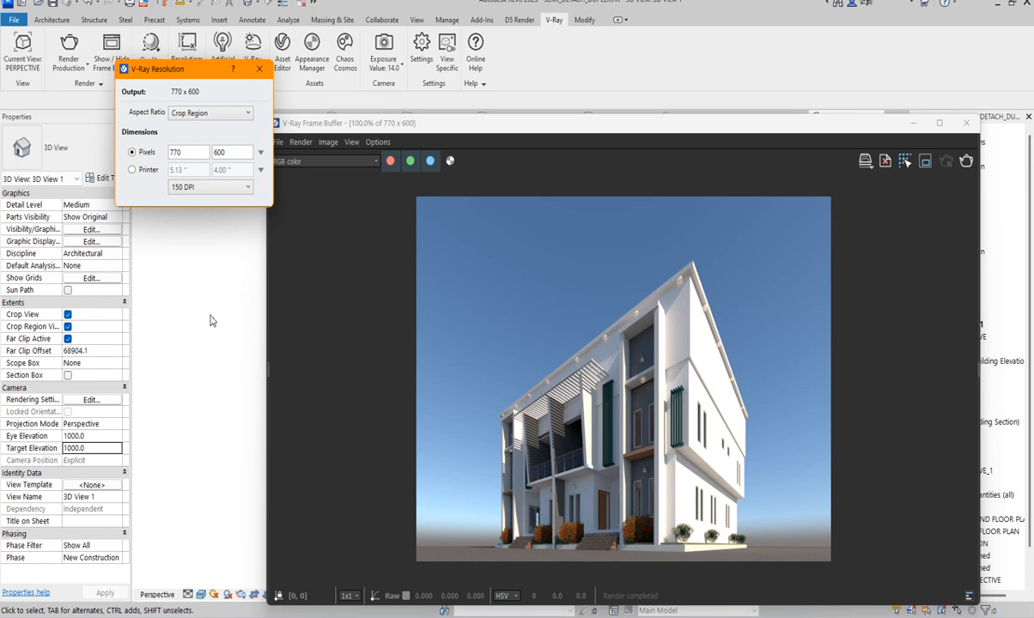
pyautogui.click(261, 72)
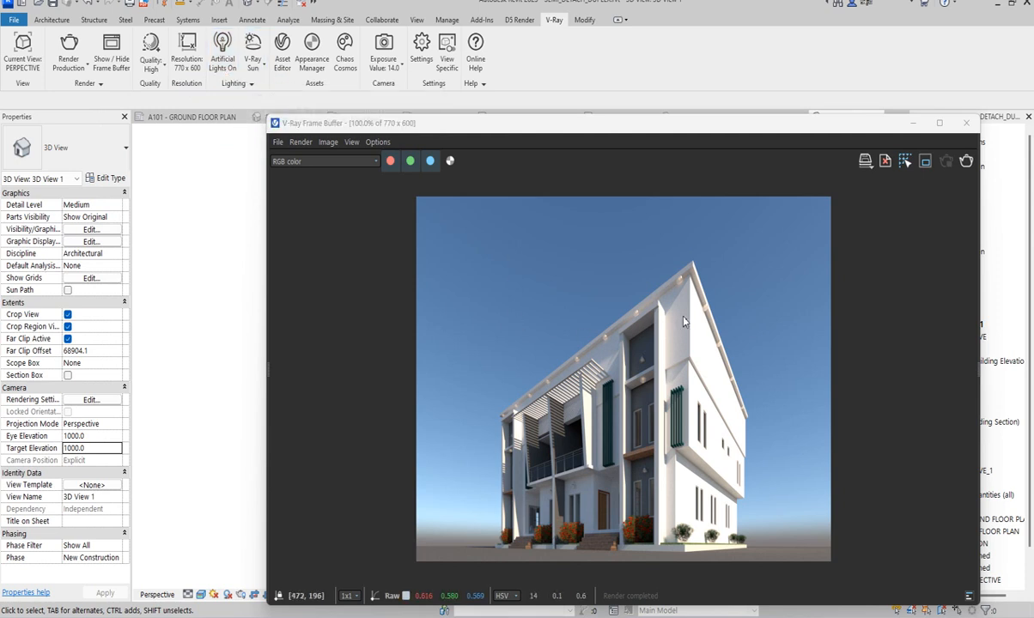
# - Inspect the roof edge and its light fittings up close in the finished render
pyautogui.scroll(1, 679, 294)
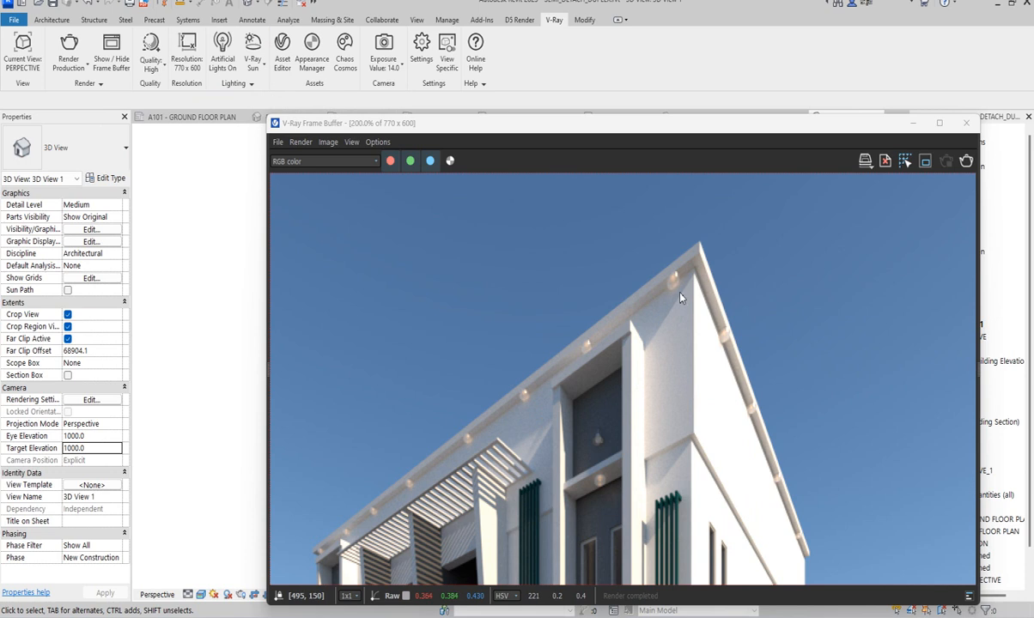
pyautogui.scroll(-2, 671, 306)
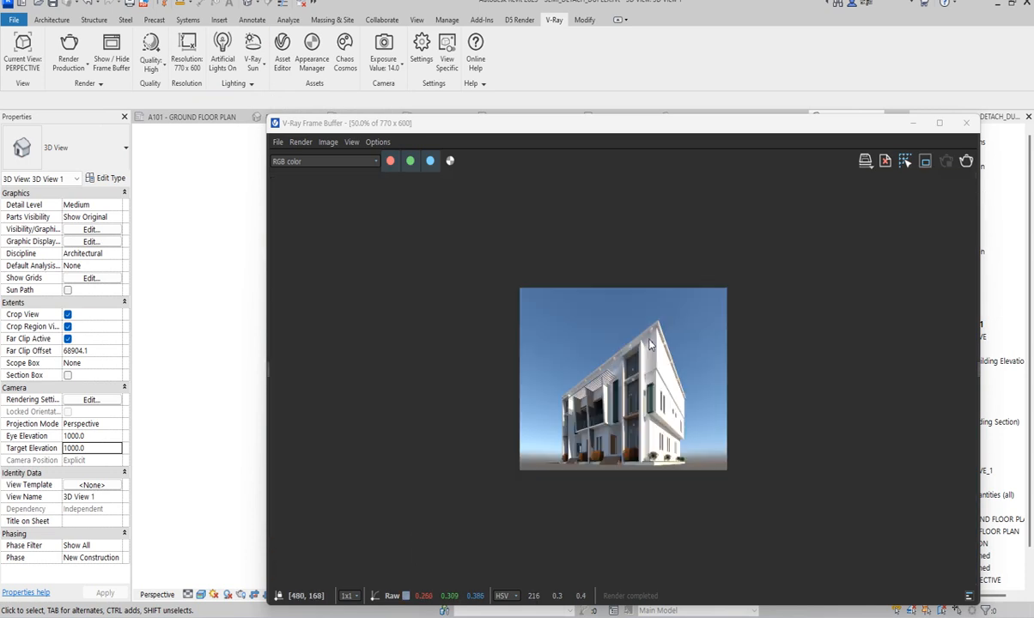
pyautogui.scroll(1, 613, 323)
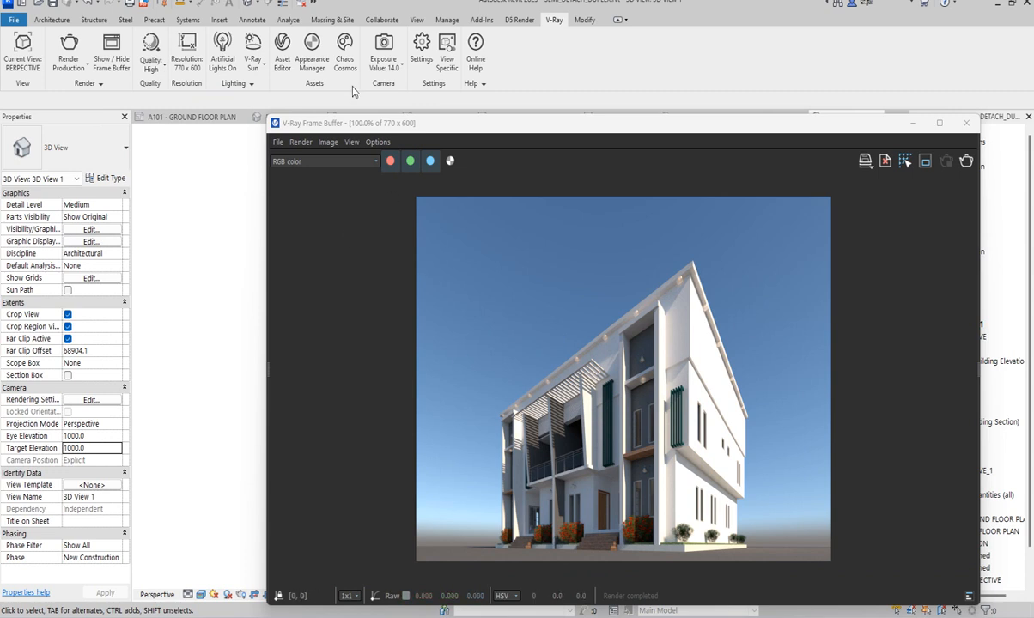
# - Look through the V-Ray Asset Editor's material library categories, including Carpaint and Plastic, and its new-material types, then close the editor
pyautogui.click(281, 47)
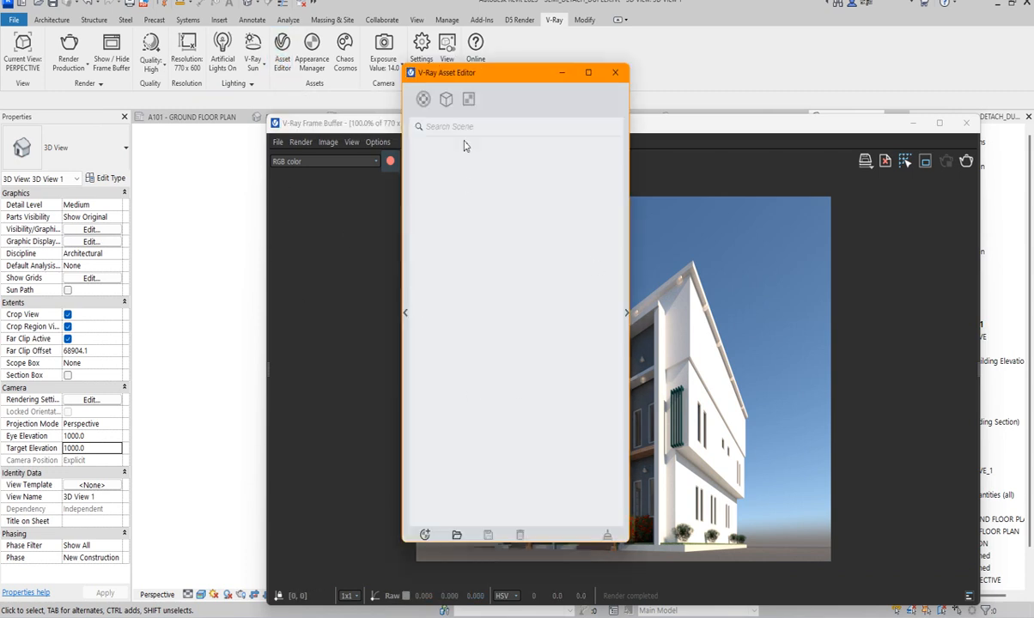
pyautogui.click(627, 315)
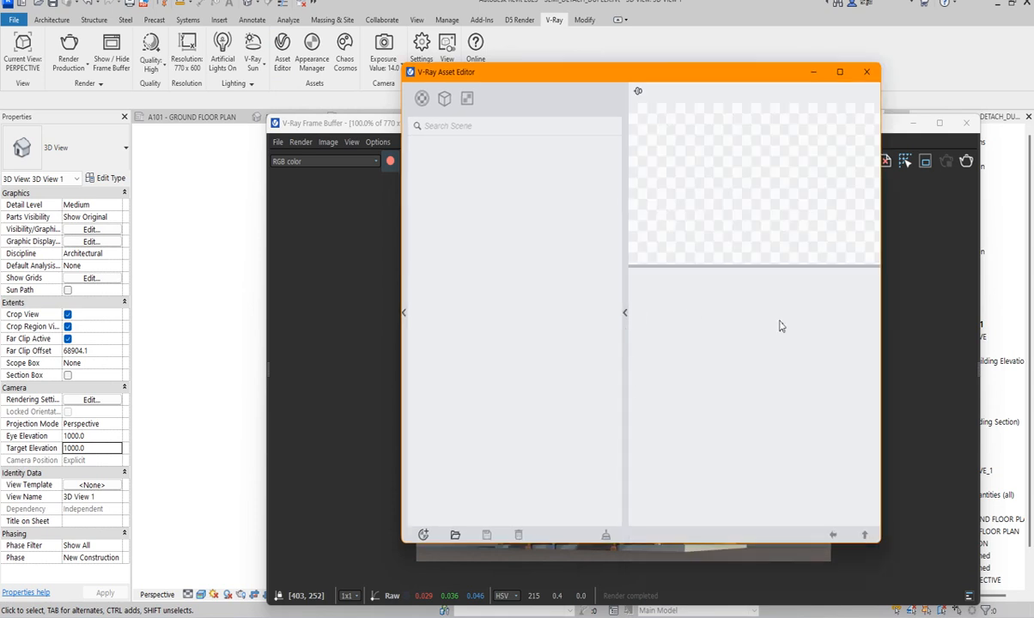
pyautogui.click(404, 314)
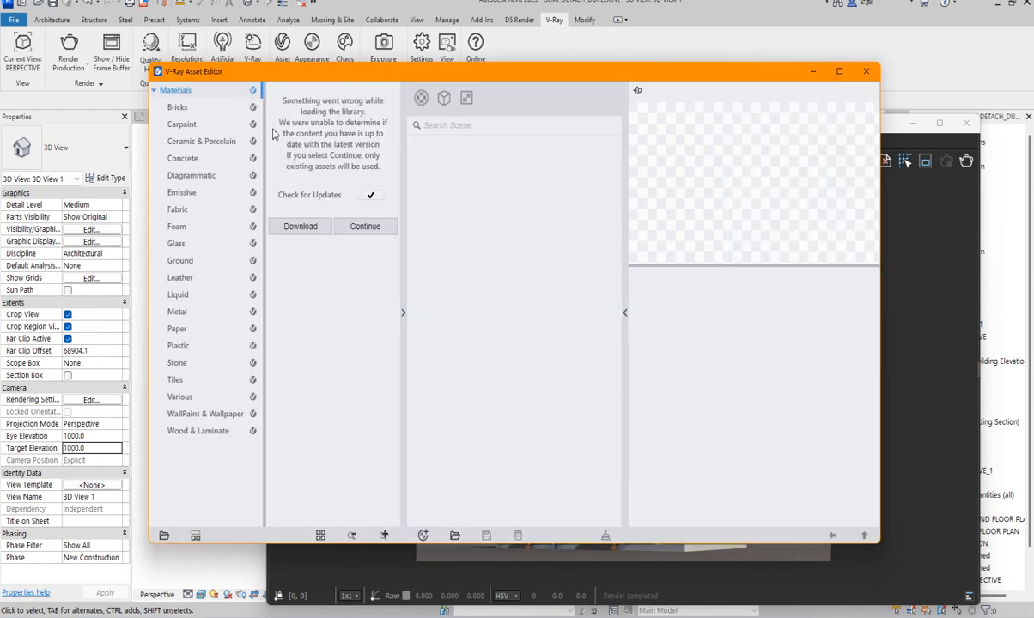
pyautogui.click(191, 126)
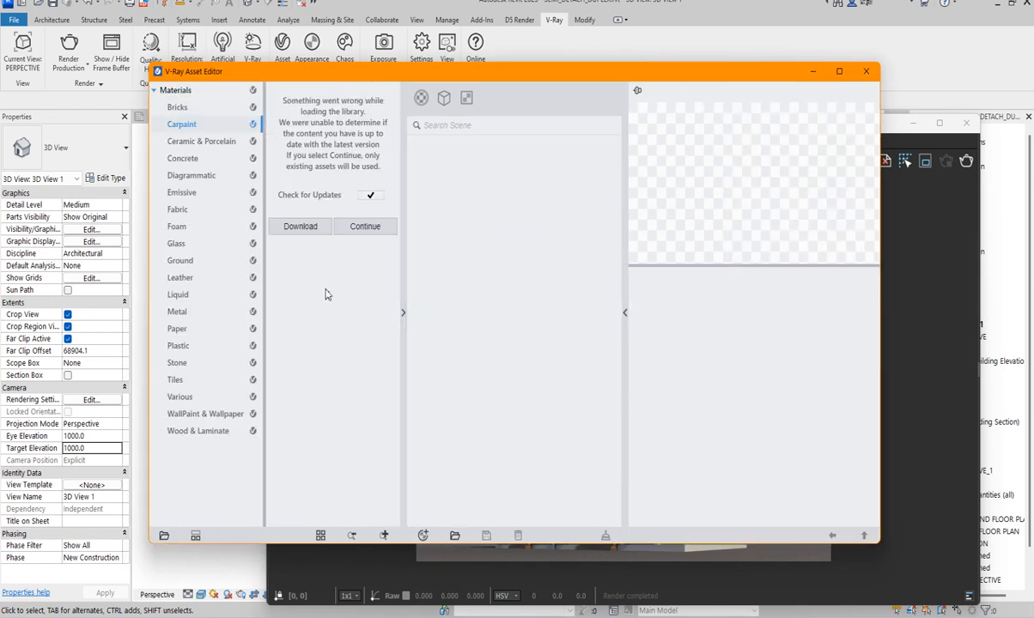
pyautogui.click(168, 347)
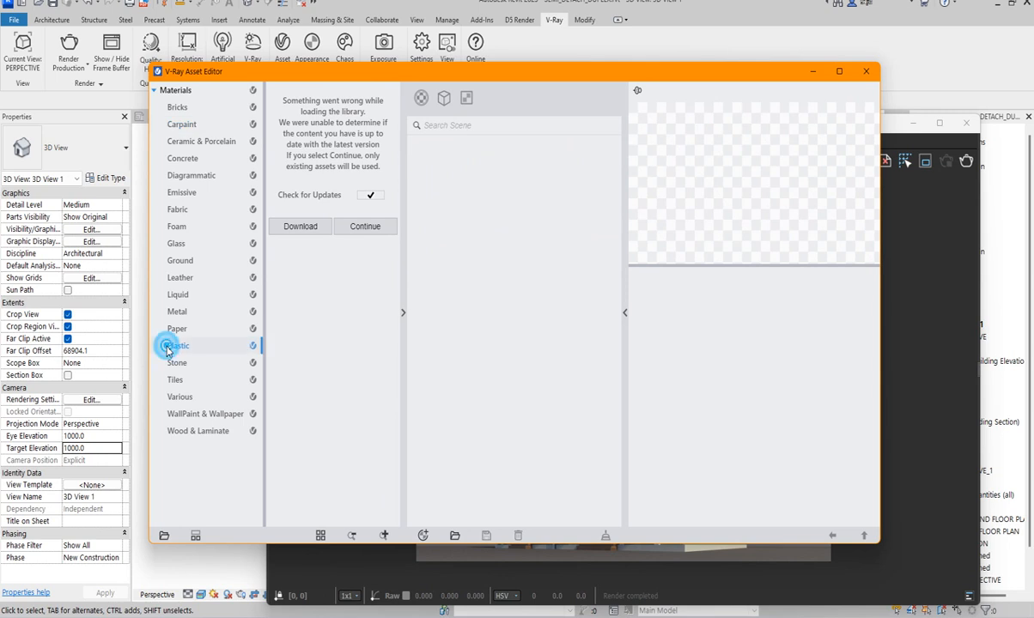
pyautogui.click(421, 99)
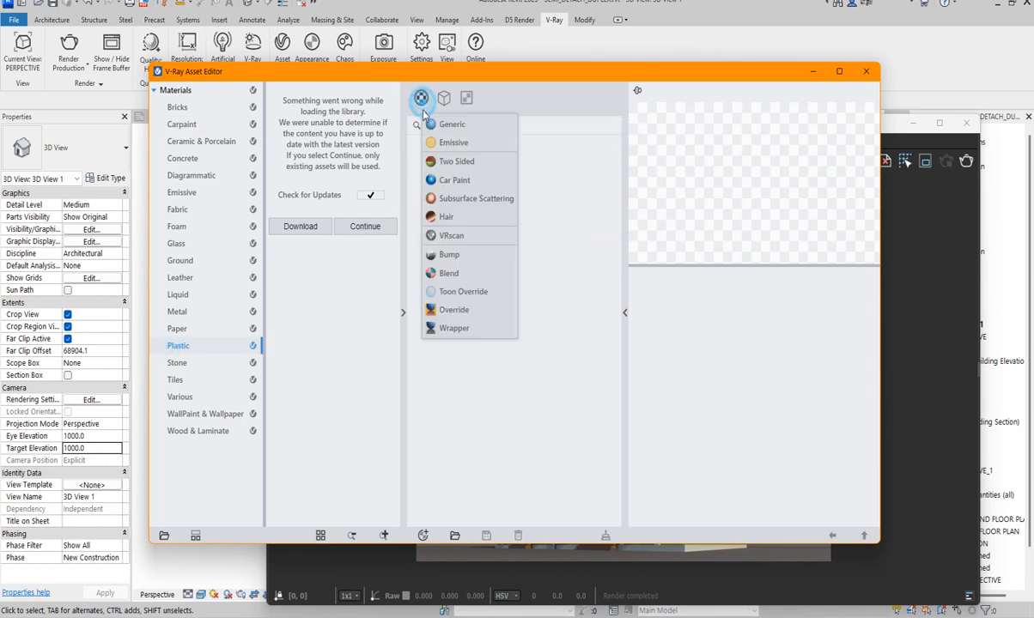
pyautogui.click(550, 400)
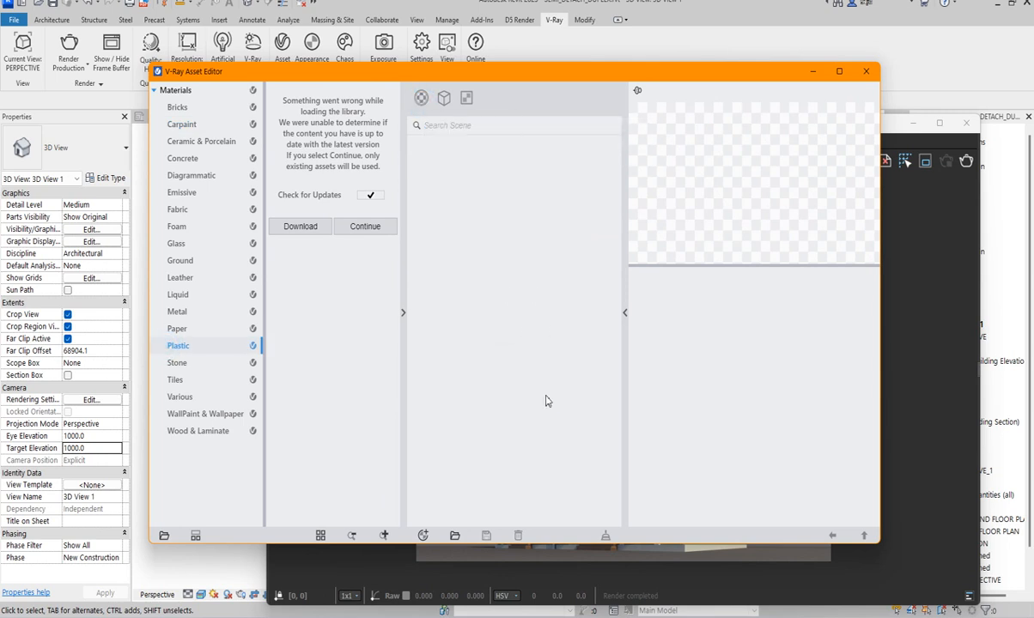
pyautogui.click(865, 74)
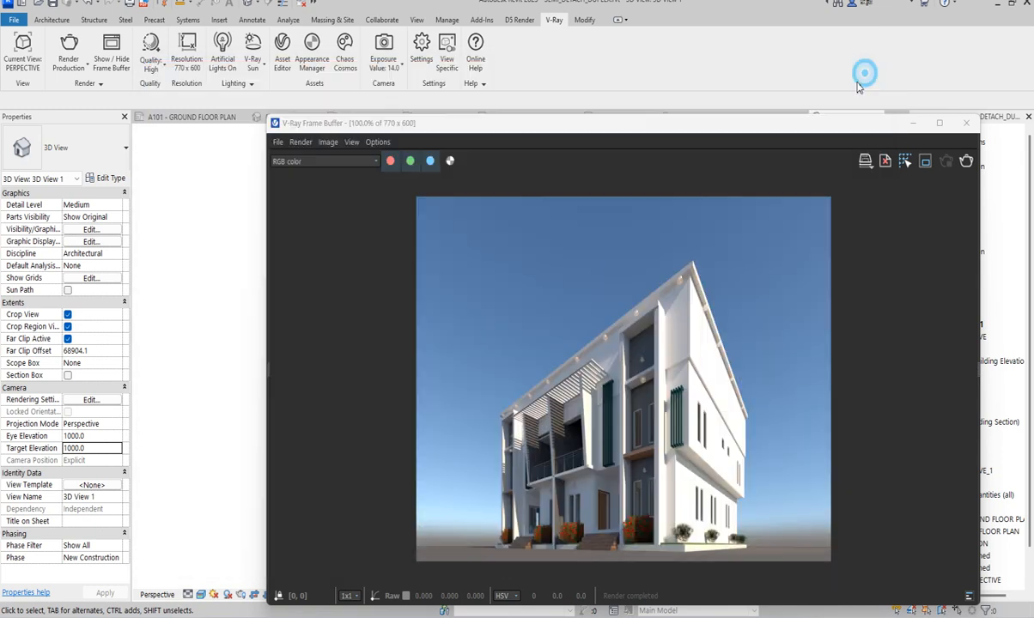
# - Reposition the V-Ray Frame Buffer window over the drawing area and check which project views V-Ray can render
pyautogui.moveTo(576, 122)
pyautogui.mouseDown()
pyautogui.moveTo(498, 99)
pyautogui.moveTo(581, 133)
pyautogui.mouseUp()
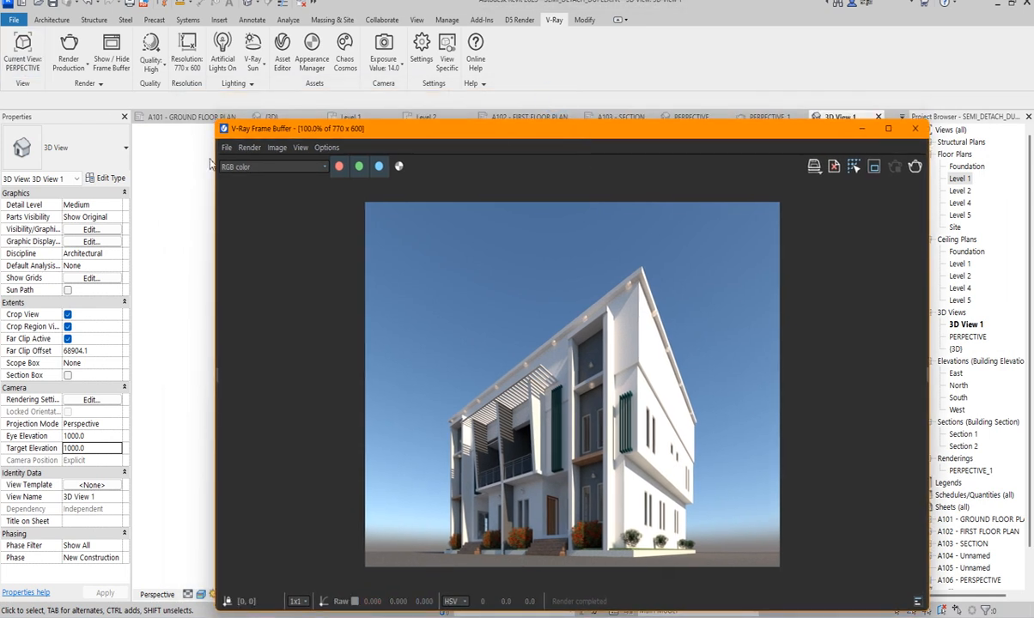
pyautogui.click(23, 45)
pyautogui.click(35, 125)
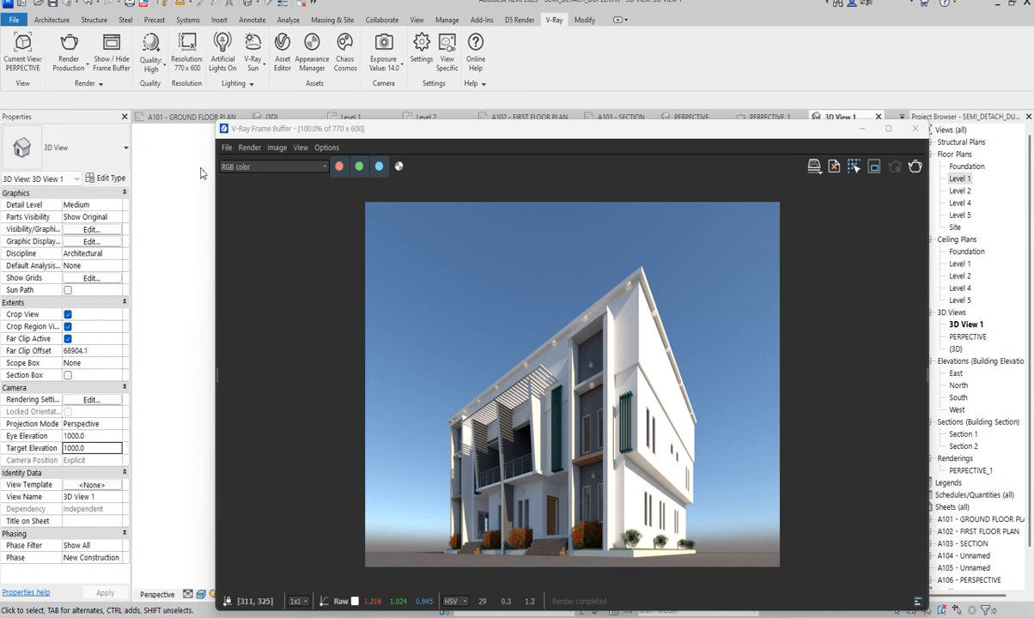
pyautogui.click(23, 45)
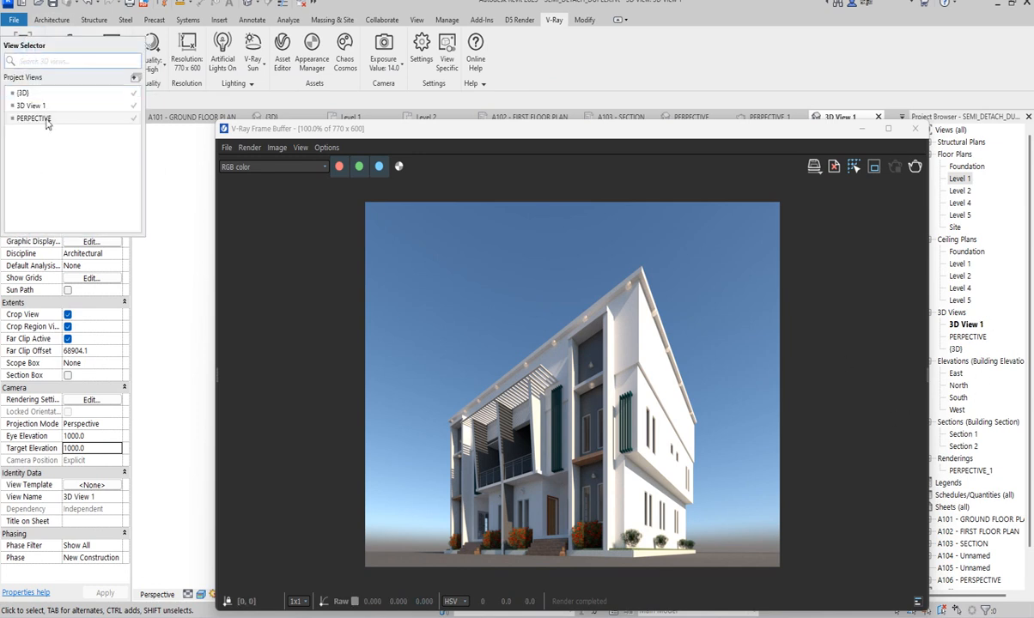
pyautogui.click(345, 323)
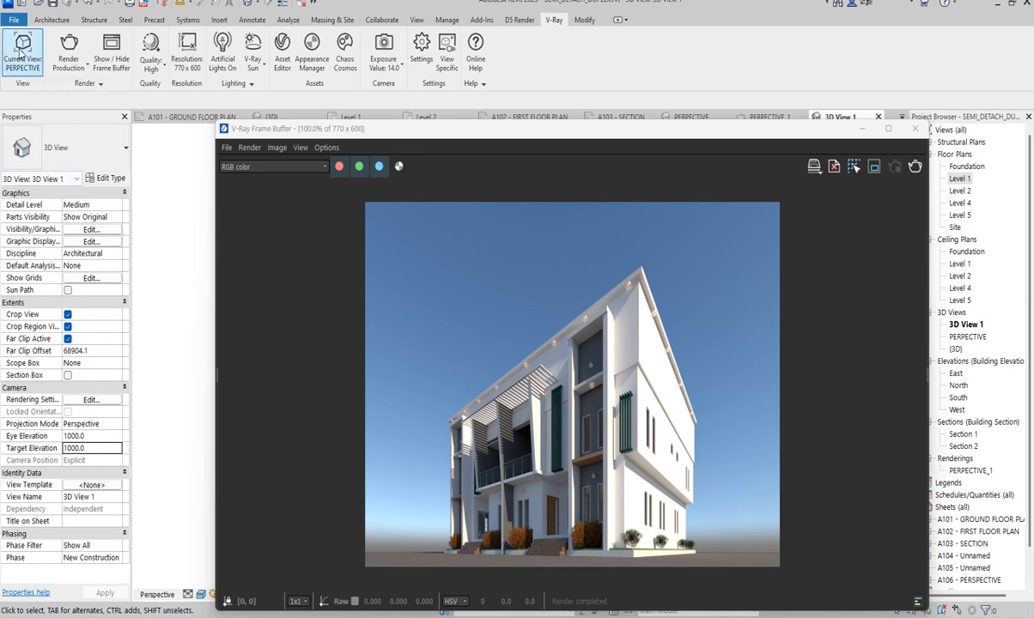
pyautogui.moveTo(513, 133); pyautogui.dragTo(480, 139)
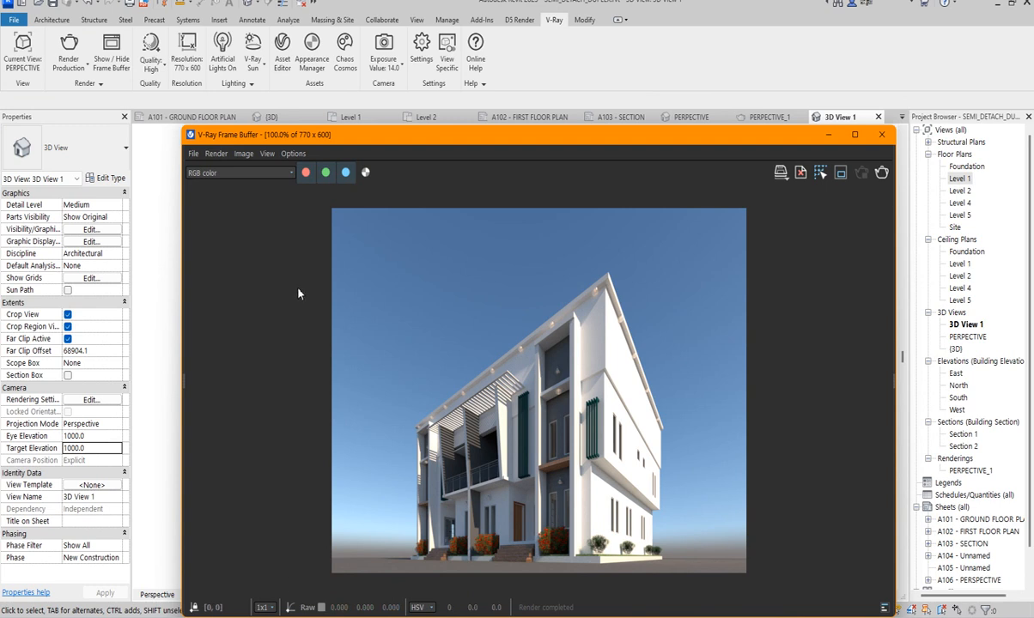
pyautogui.moveTo(563, 139)
pyautogui.mouseDown()
pyautogui.moveTo(584, 113)
pyautogui.moveTo(580, 131)
pyautogui.mouseUp()
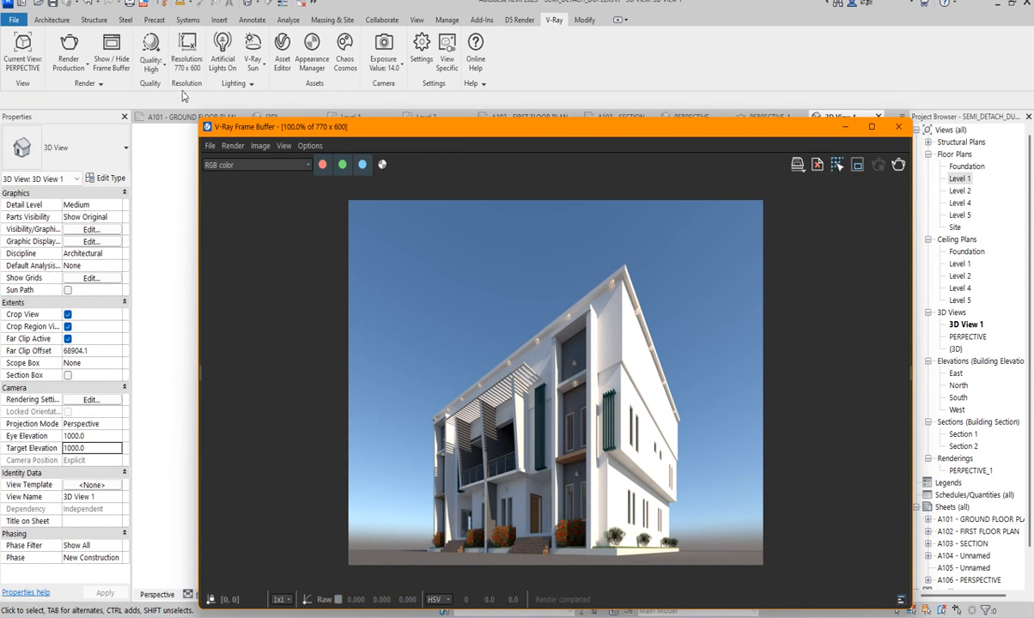
# - Set 3D View 1 as V-Ray's current view for rendering
pyautogui.click(22, 64)
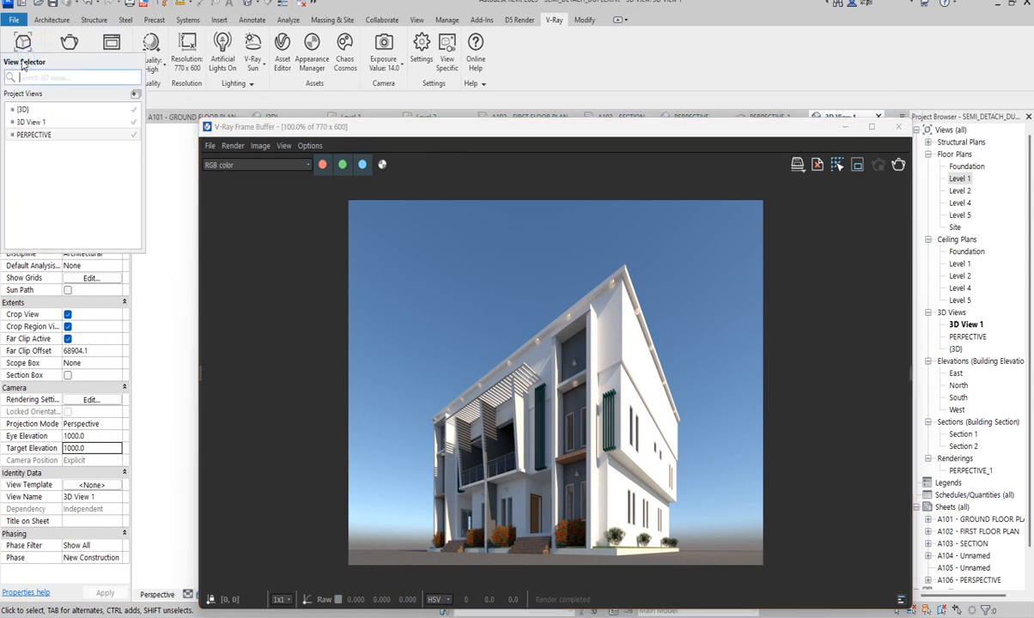
pyautogui.click(46, 125)
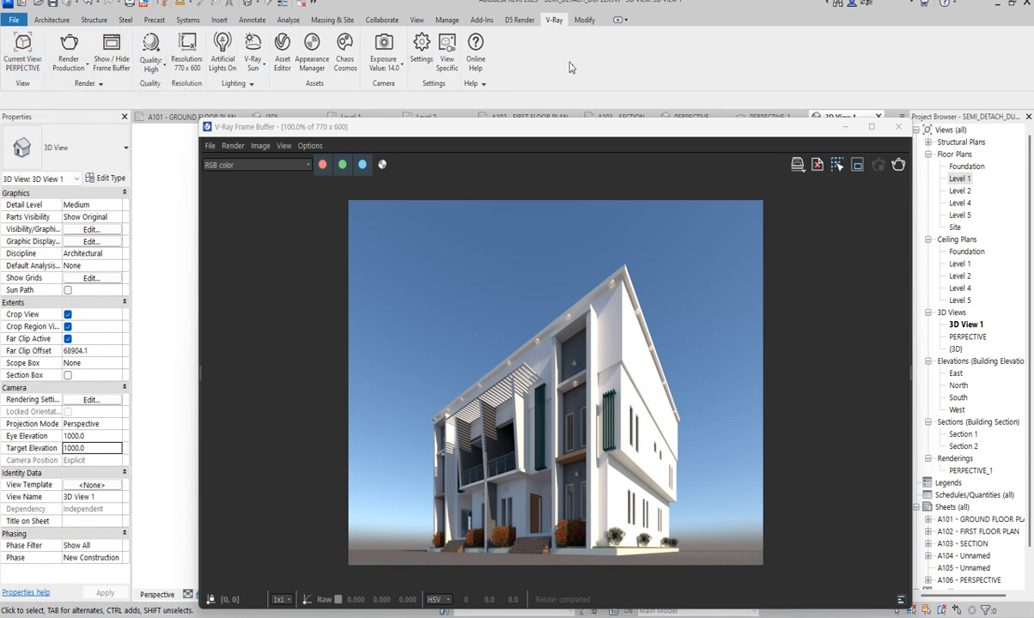
pyautogui.click(33, 65)
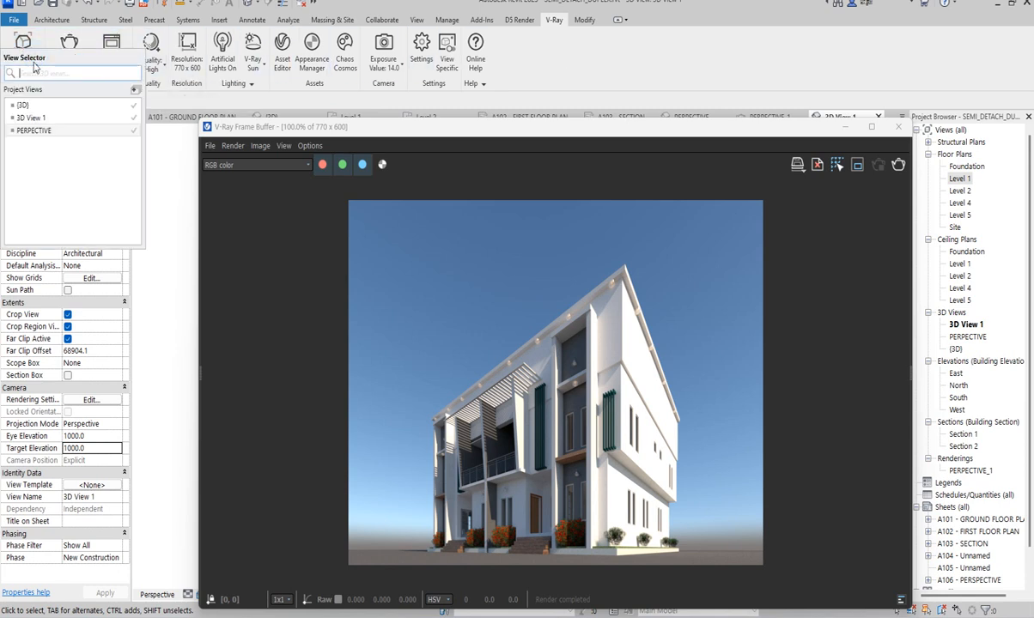
pyautogui.click(39, 119)
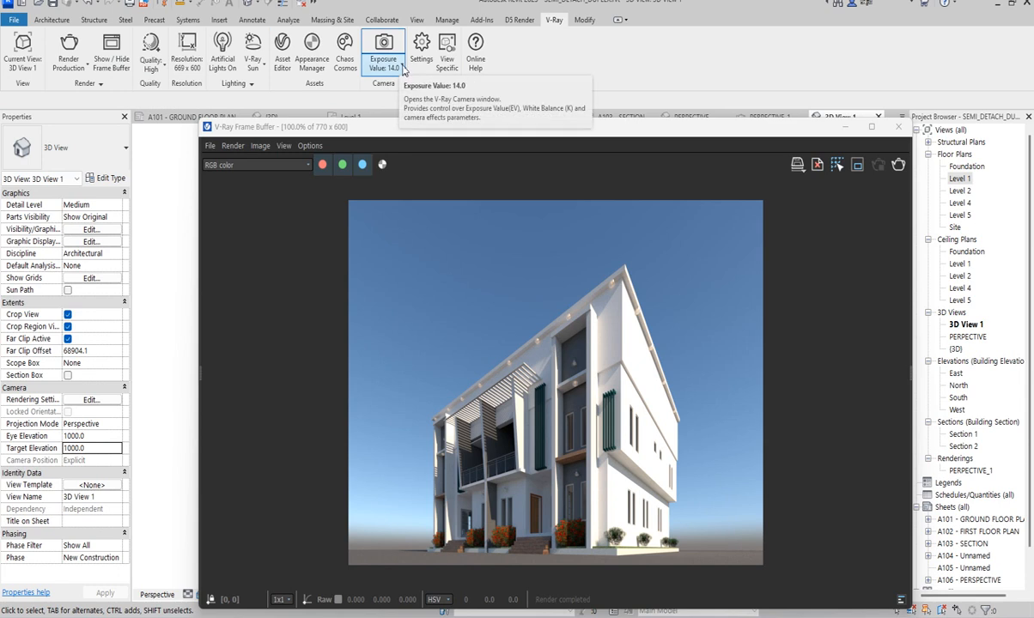
# - Open the V-Ray camera settings and turn on automatic exposure (EV)
pyautogui.click(401, 68)
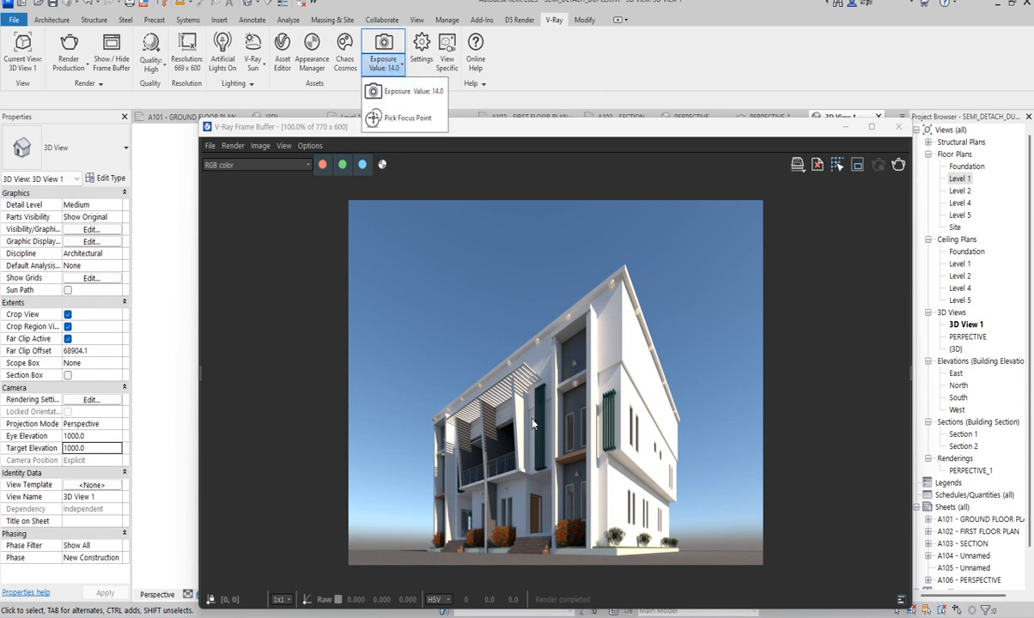
pyautogui.click(407, 95)
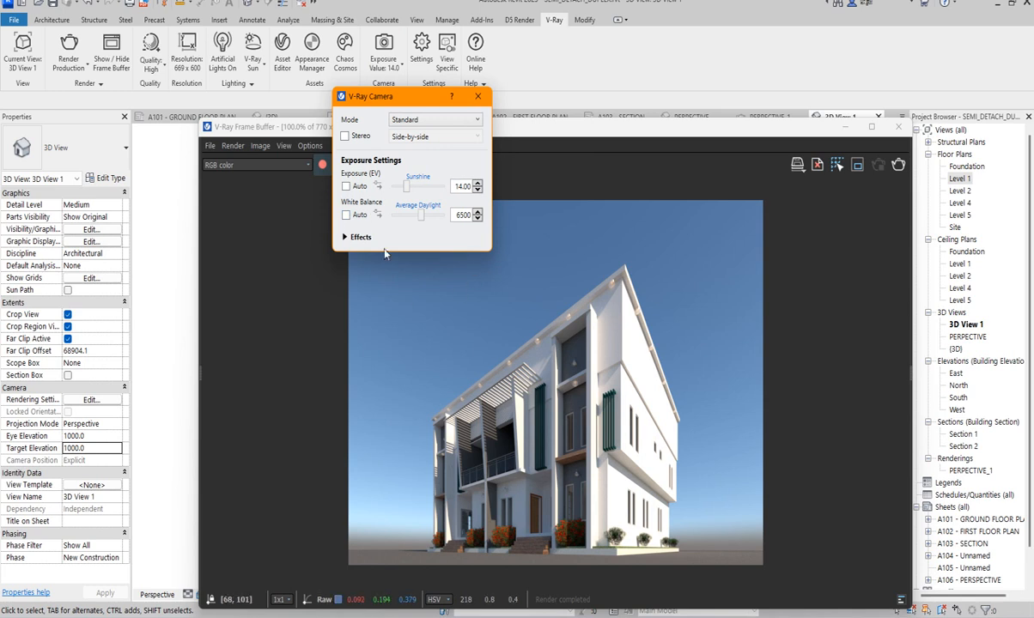
pyautogui.click(345, 186)
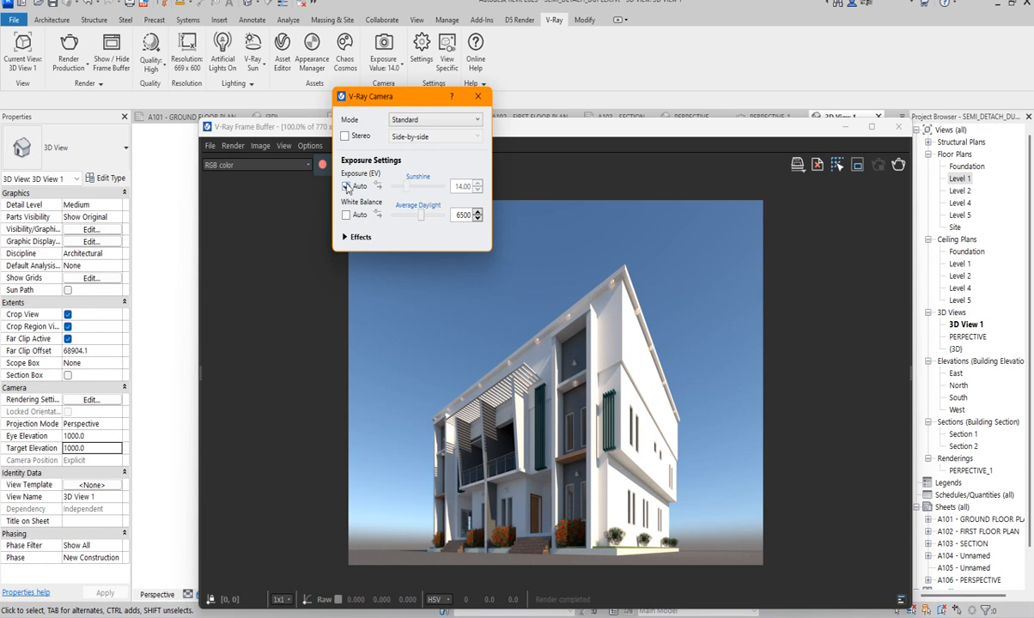
pyautogui.click(346, 187)
# - Check which camera modes V-Ray offers, keep Standard, and close the camera settings
pyautogui.moveTo(378, 100); pyautogui.dragTo(434, 88)
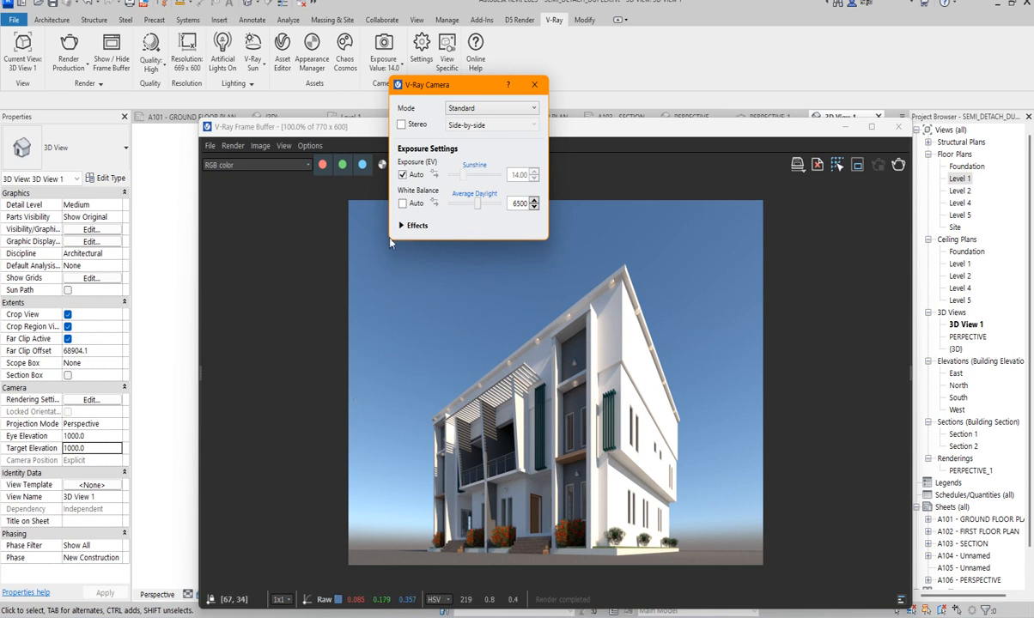
pyautogui.click(402, 282)
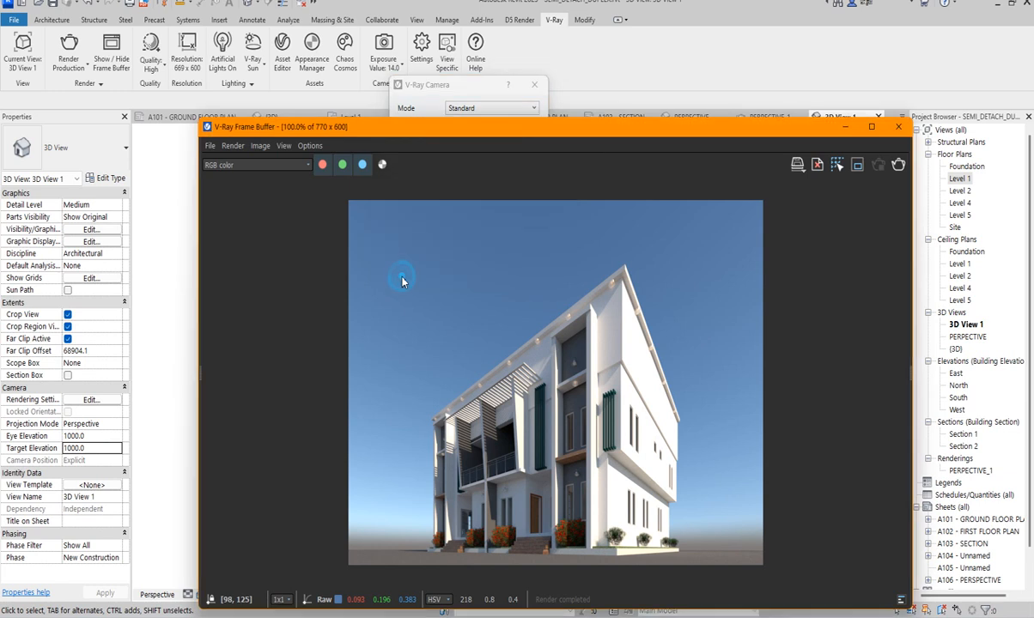
pyautogui.click(471, 86)
pyautogui.moveTo(472, 86); pyautogui.dragTo(499, 79)
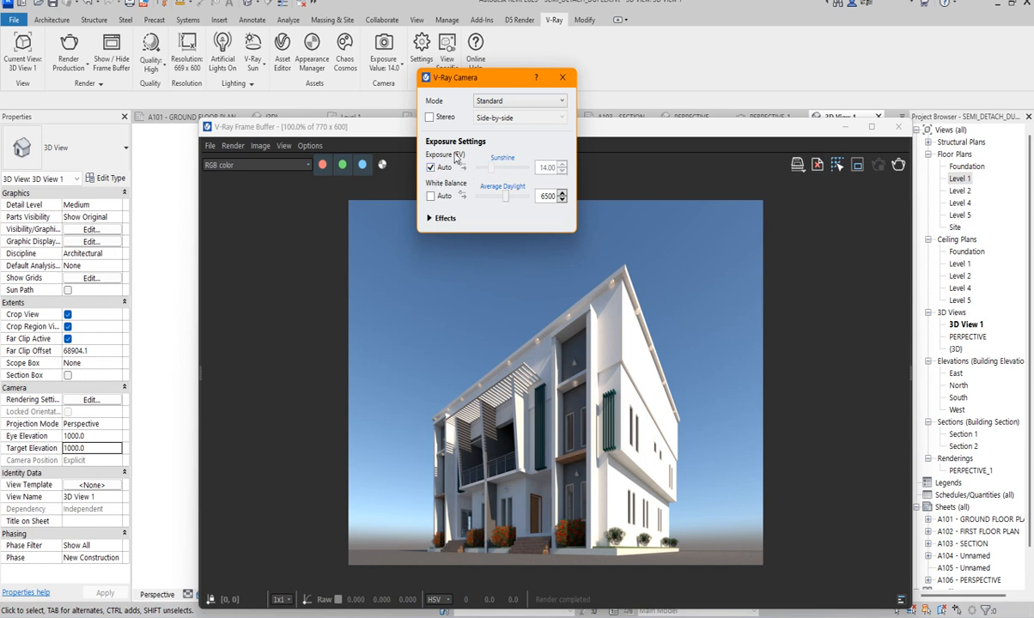
pyautogui.click(558, 103)
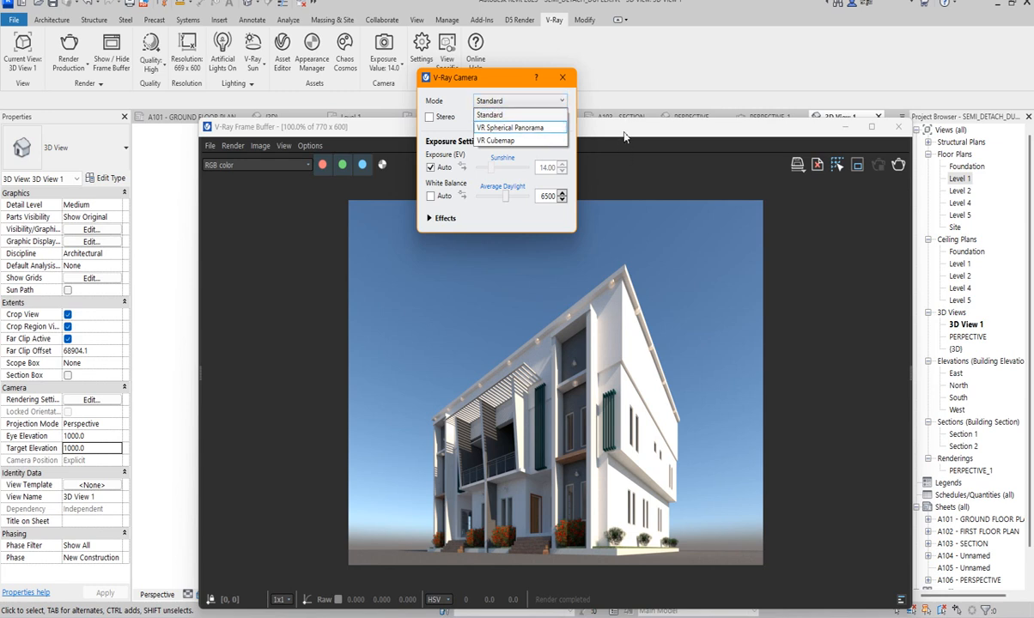
pyautogui.click(586, 122)
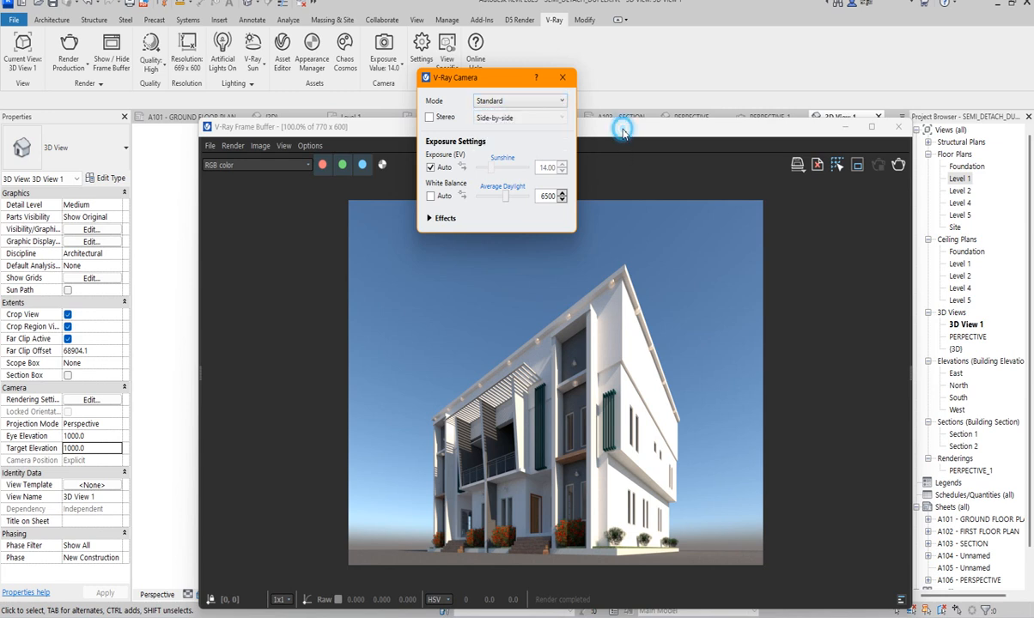
pyautogui.click(560, 79)
# - Move the V-Ray Frame Buffer window higher and inspect the building's upper facade and roof edge up close in the render
pyautogui.moveTo(564, 134); pyautogui.dragTo(532, 84)
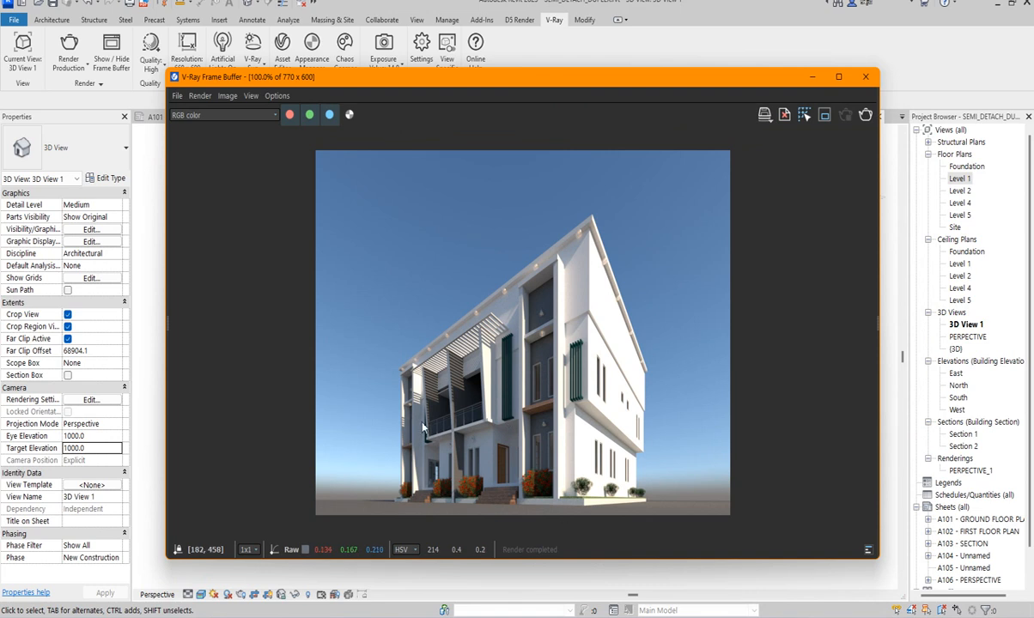
pyautogui.scroll(1, 399, 362)
pyautogui.scroll(-4, 446, 381)
pyautogui.scroll(1, 424, 326)
pyautogui.scroll(3, 501, 306)
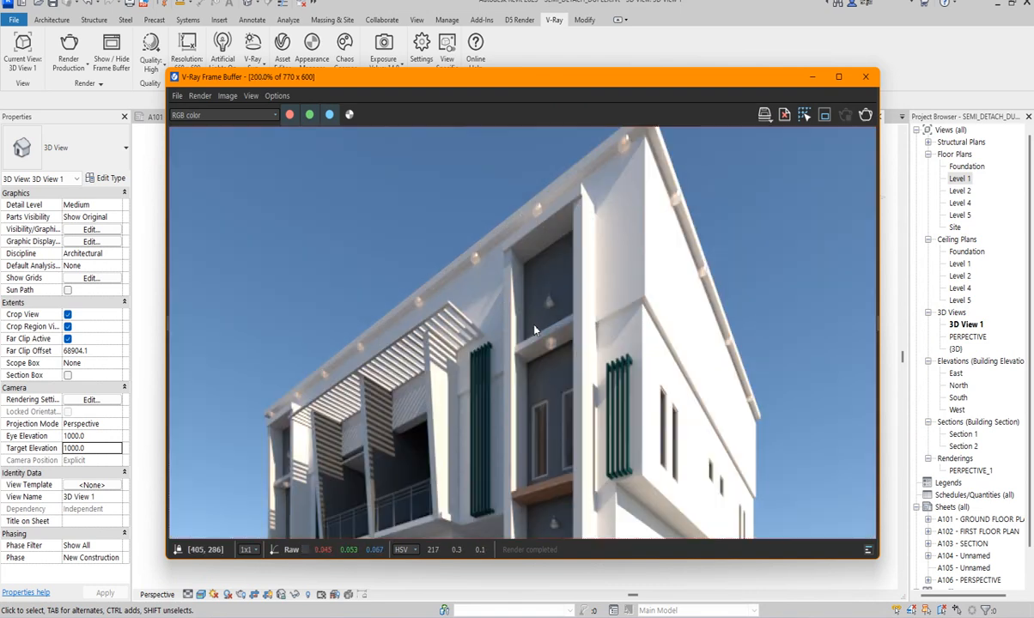
pyautogui.scroll(-1, 501, 305)
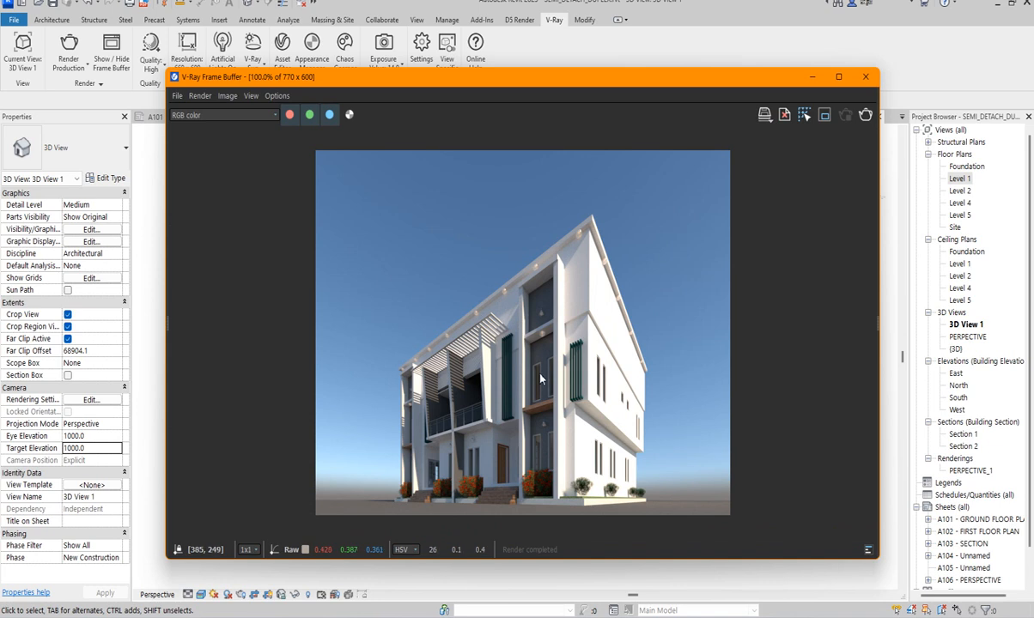
# - Reposition the V-Ray Frame Buffer window and minimise it to get back to the 3D View 1 model view
pyautogui.moveTo(652, 78); pyautogui.dragTo(637, 98)
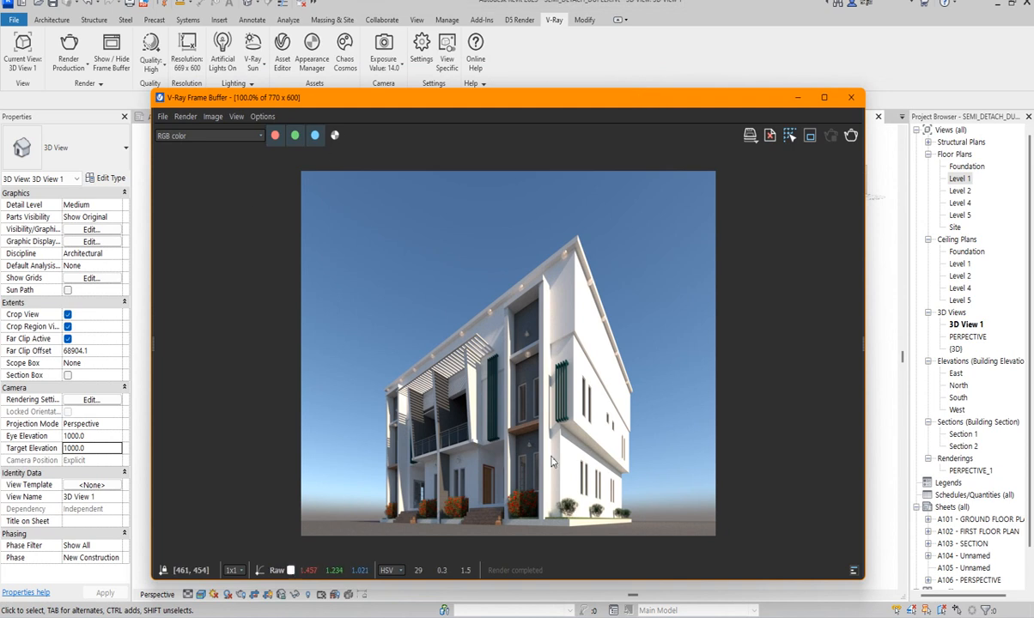
pyautogui.moveTo(480, 108); pyautogui.dragTo(479, 156)
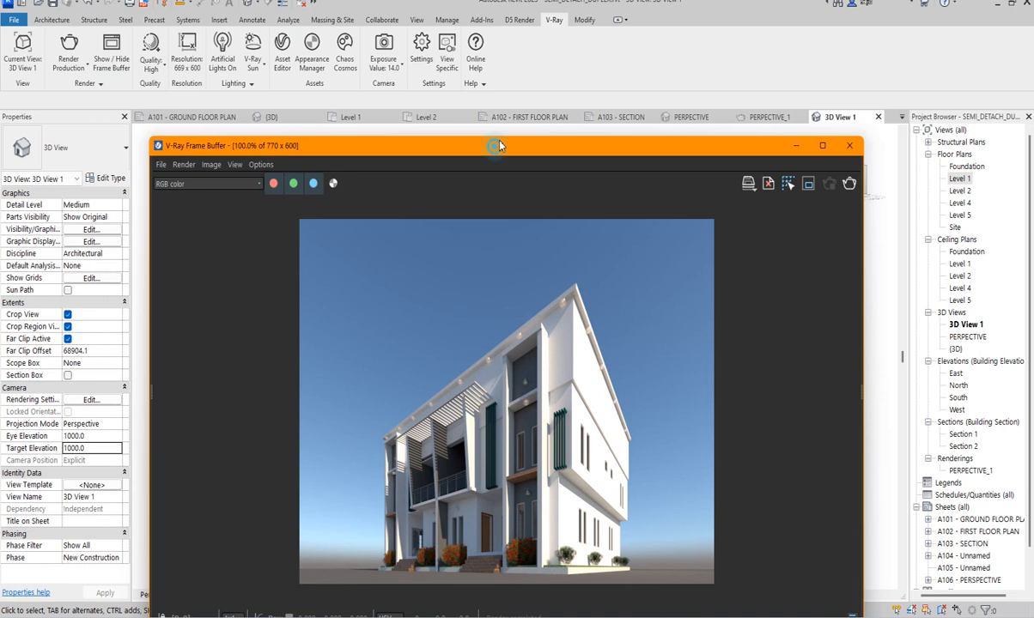
pyautogui.moveTo(488, 137); pyautogui.dragTo(502, 105)
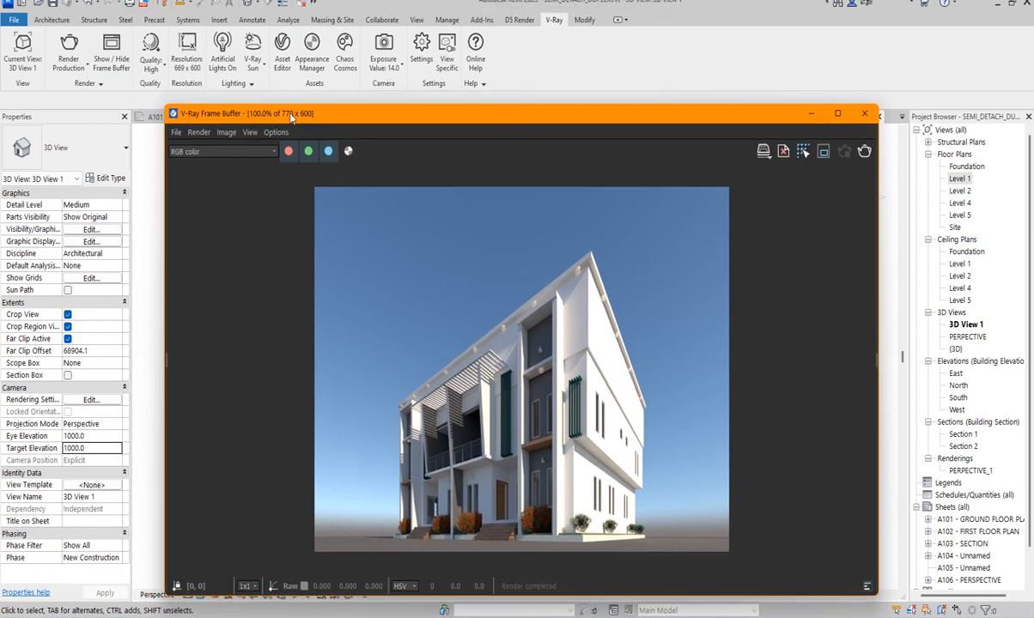
pyautogui.click(813, 115)
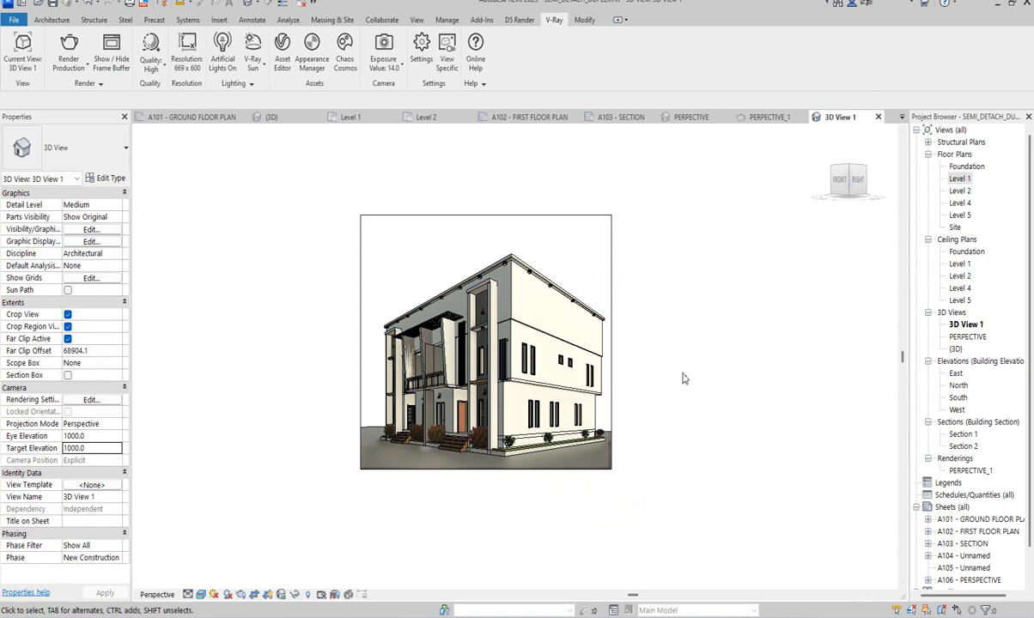